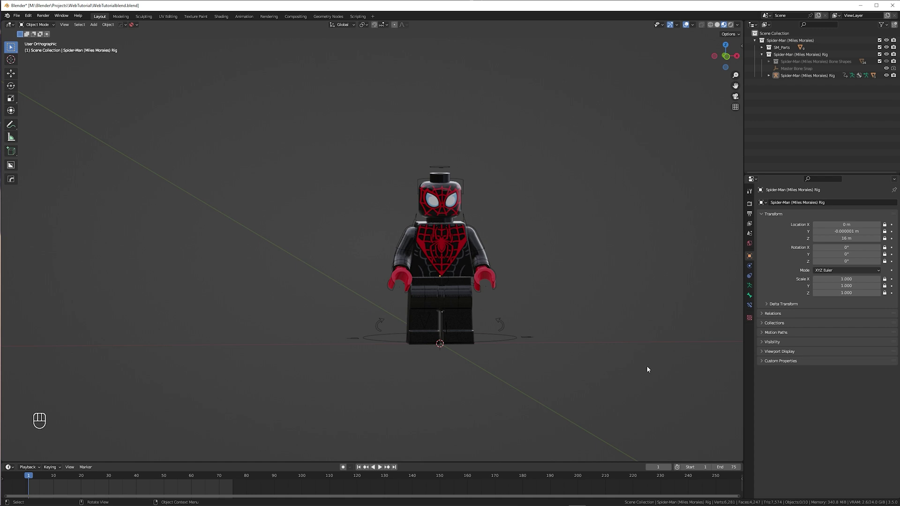
left_click(520, 342)
key("ctrl+Tab")
middle_click_drag(522, 348, 539, 364)
left_click(447, 285)
key("r")
right_click(441, 270)
left_click(415, 257)
key("r")
right_click(429, 282)
key("ctrl+Tab")
middle_click_drag(571, 309, 555, 308)
left_click(555, 308)
Add a cube and scale it into a tall tower, about 85 in X and Y and 276 in Z
scroll(555, 308, "down", 4)
scroll(555, 308, "down", 8)
middle_click_drag(470, 327, 479, 332)
key("shift+a")
mouse_move(479, 332)
left_click(512, 338)
key("s")
left_click(584, 384)
key("s")
key("z")
left_click(729, 328)
Move the tower to one side of the character, centred at about X 222 m and Z 275 m
key("KP_7")
key("KP_1")
key("g")
left_click(530, 170)
Make a linked duplicate of the tower and place it on the opposite side at about X -196 m, Y -509 m
middle_click_drag(430, 241, 520, 262)
key("alt+d")
left_click(663, 300)
middle_click_drag(663, 300, 562, 300)
key("g")
key("x")
left_click(469, 234)
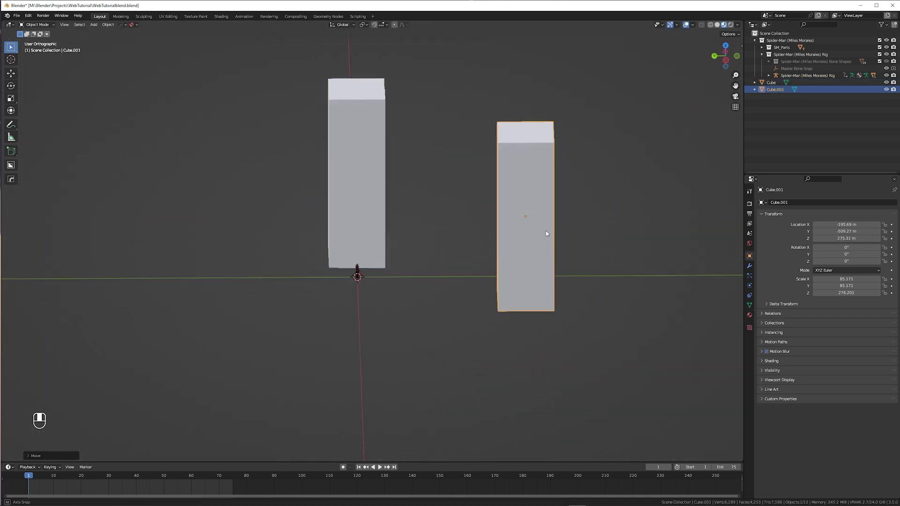
Add a Bezier curve at the origin and enter Edit Mode on it
left_click(358, 187)
key("shift+a")
mouse_move(292, 255)
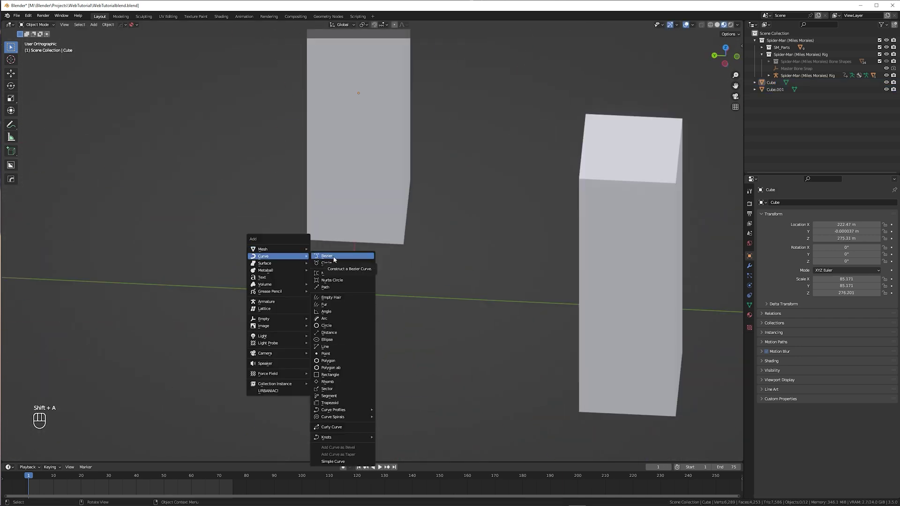
left_click(335, 257)
left_click(36, 25)
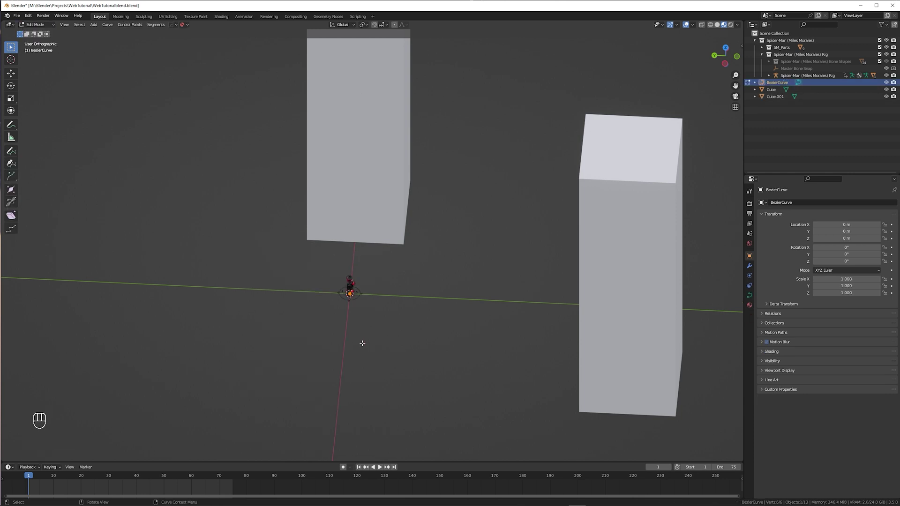
left_click(36, 40)
Select one endpoint of the Bezier curve and move it far away from the character
scroll(362, 343, "up", 4)
scroll(328, 250, "up", 13)
left_click(438, 157)
scroll(408, 174, "down", 18)
key("g")
left_click(261, 166)
Raise the endpoint above the character about 75 m and lift the far endpoint to near the tower tops
scroll(375, 180, "up", 5)
key("ctrl+KP_3")
key("g")
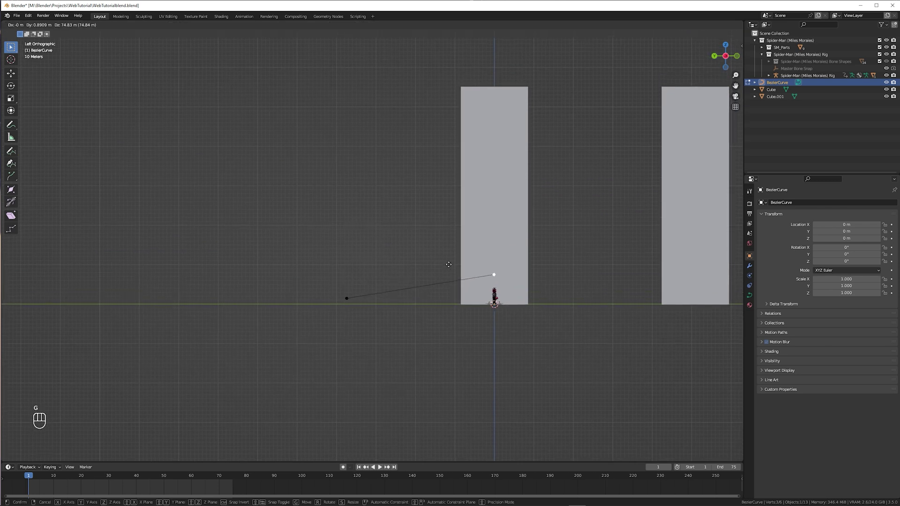
left_click(447, 264)
left_click(348, 299)
key("g")
left_click(343, 110)
Scale up the handles of the curve point above the character to form a smooth dip
left_click(495, 275)
key("s")
left_click(627, 295)
scroll(495, 282, "up", 16)
middle_click_drag(502, 257, 428, 303)
scroll(389, 323, "down", 10)
key("s")
left_click(537, 321)
Extrude the curve three times past the towers, placing a high, a low and another high point as a swinging path
scroll(444, 300, "down", 6)
key("e")
left_click(547, 176)
key("e")
left_click(690, 308)
middle_click_drag(689, 307, 556, 329, "shift")
key("e")
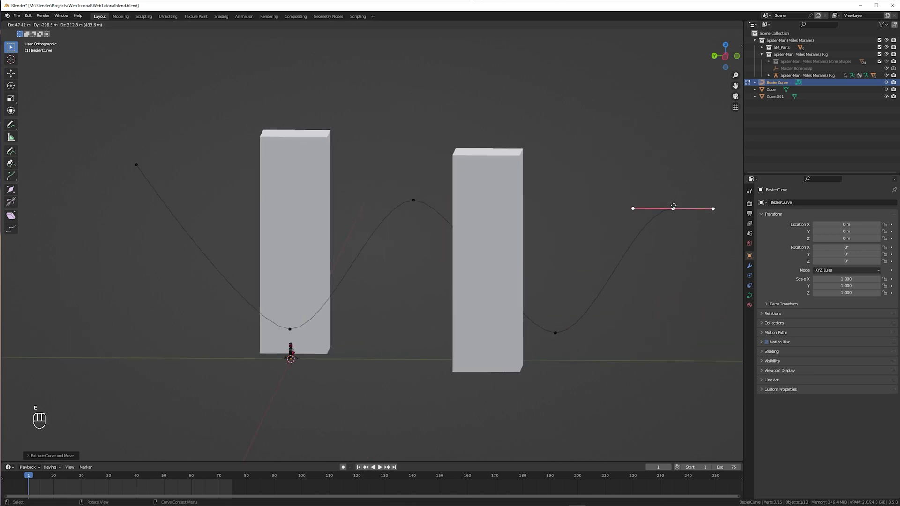
left_click(680, 201)
Select all of the curve's points and reposition the whole path relative to the towers
scroll(290, 292, "up", 2)
key("a")
scroll(437, 240, "down", 3)
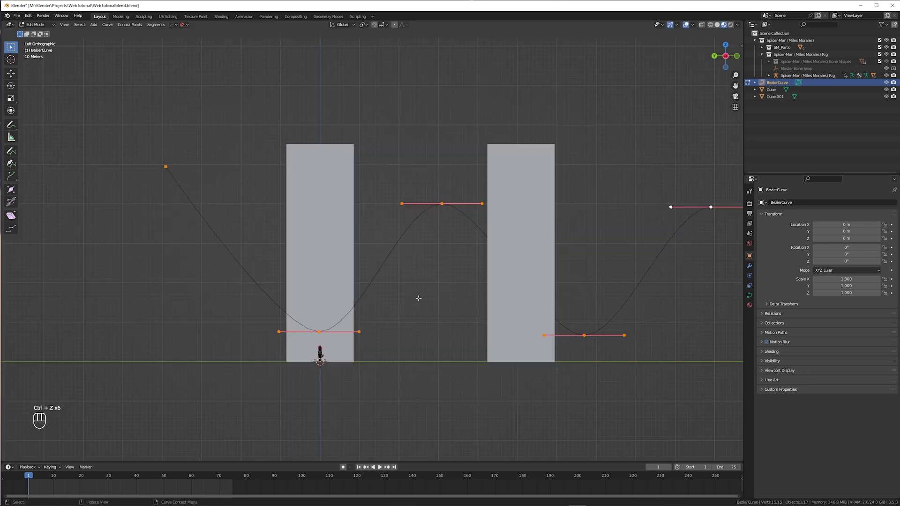
middle_click_drag(418, 297, 371, 306)
key("g")
middle_click_drag(371, 306, 369, 307)
left_click(338, 308)
left_click(362, 309)
key("ctrl+Tab")
left_click(461, 345)
Put the Spider-Man rig into Pose Mode and select its MasterBone
middle_click_drag(461, 345, 463, 367)
middle_click_drag(295, 294, 285, 290)
scroll(281, 340, "up", 5)
left_click(291, 352)
key("ctrl+Tab")
scroll(300, 366, "up", 4)
left_click(306, 334)
middle_click_drag(307, 335, 340, 331)
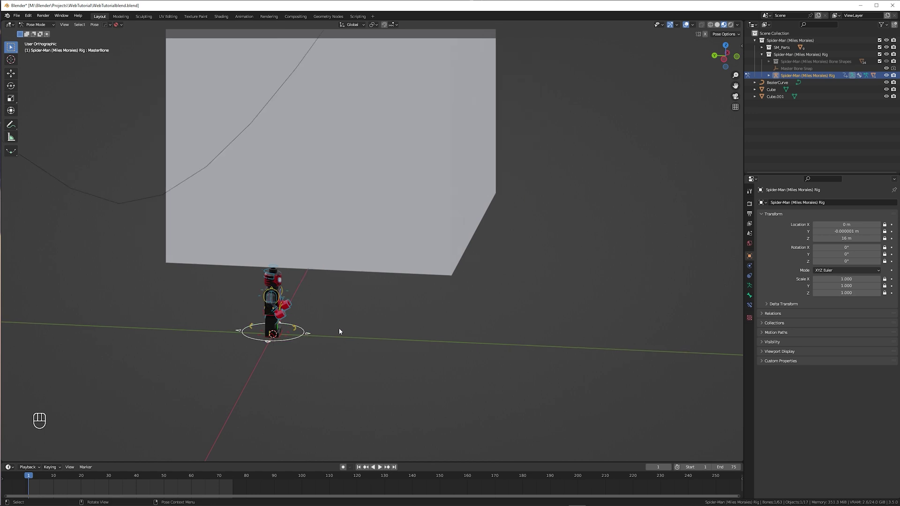
Add a Follow Path bone constraint to MasterBone with BezierCurve as its target
left_click(749, 305)
left_click(777, 203)
left_click(870, 254)
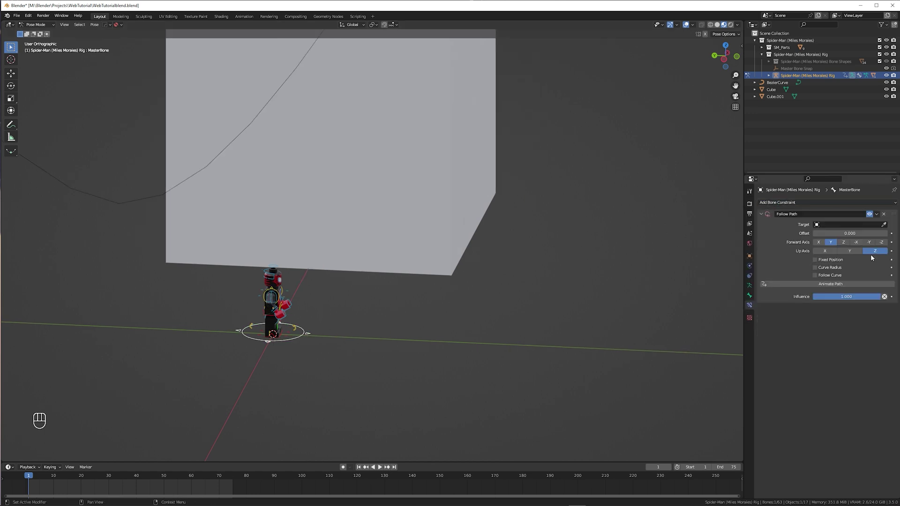
left_click(886, 224)
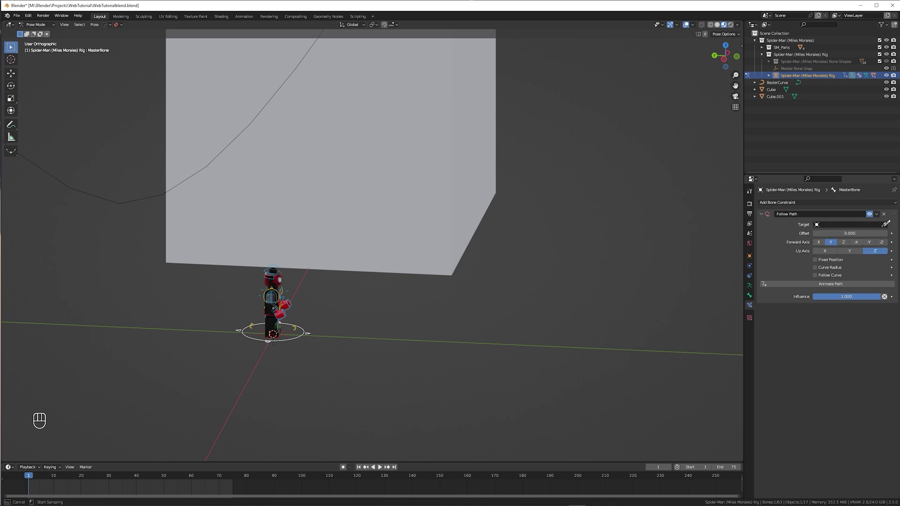
left_click(779, 83)
Animate the path with Follow Curve enabled, Forward Axis -Y and Up Axis X, and play back the motion
middle_click_drag(415, 113, 398, 113)
scroll(393, 141, "down", 7)
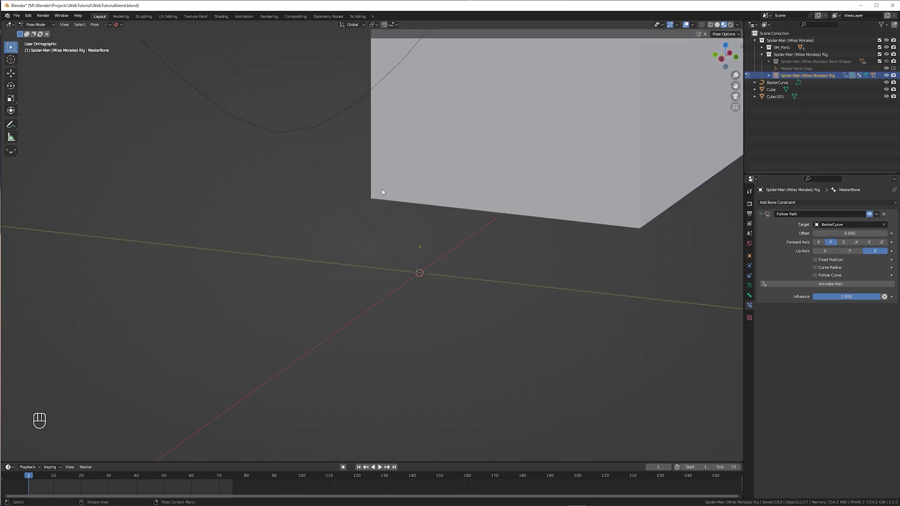
middle_click_drag(305, 193, 458, 368, "shift")
scroll(346, 155, "up", 3)
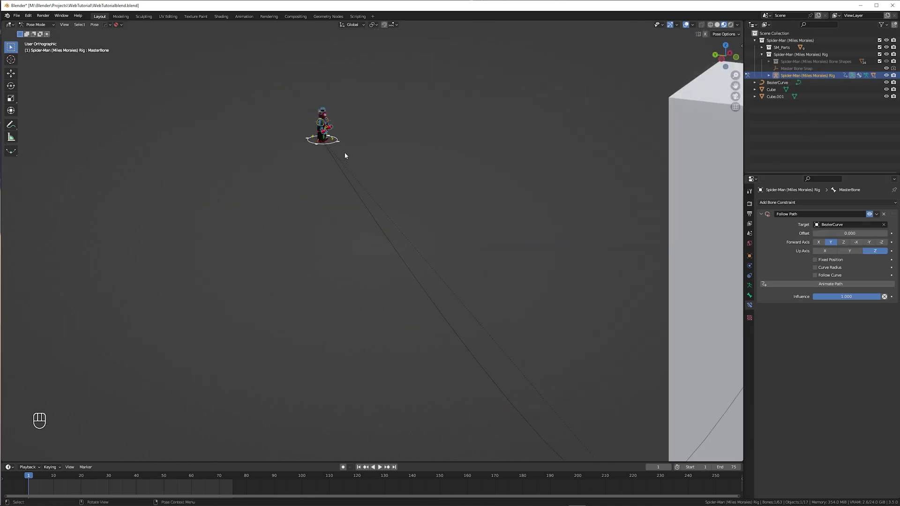
left_click(820, 284)
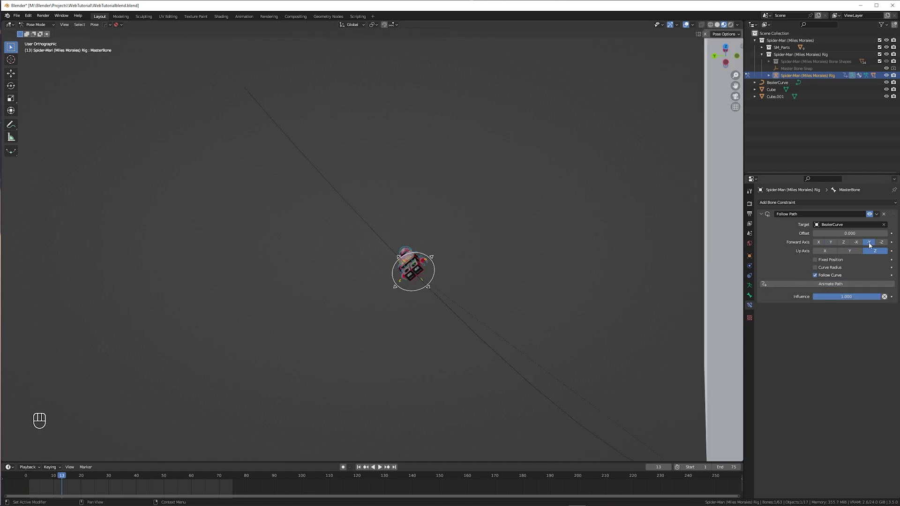
left_click(824, 251)
middle_click_drag(377, 290, 346, 268)
key("shift+space")
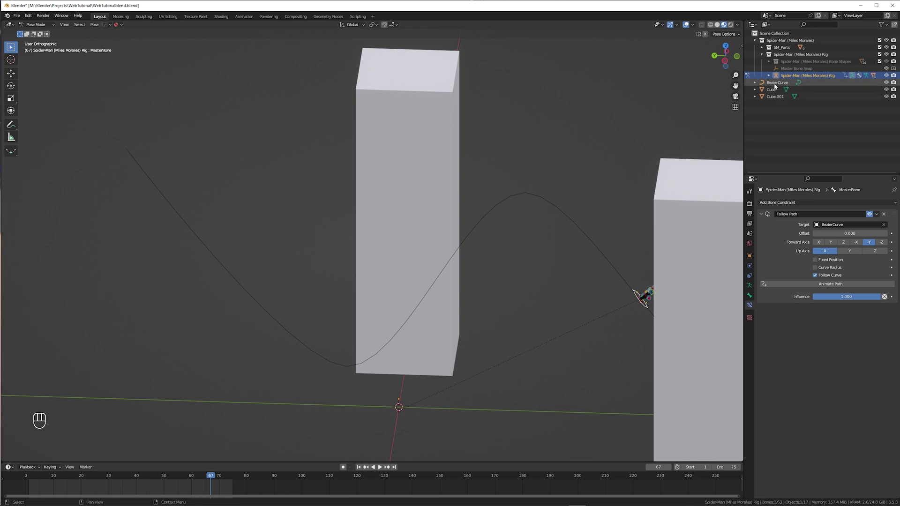
Set the BezierCurve's Path Animation length to 75 frames
left_click(775, 83)
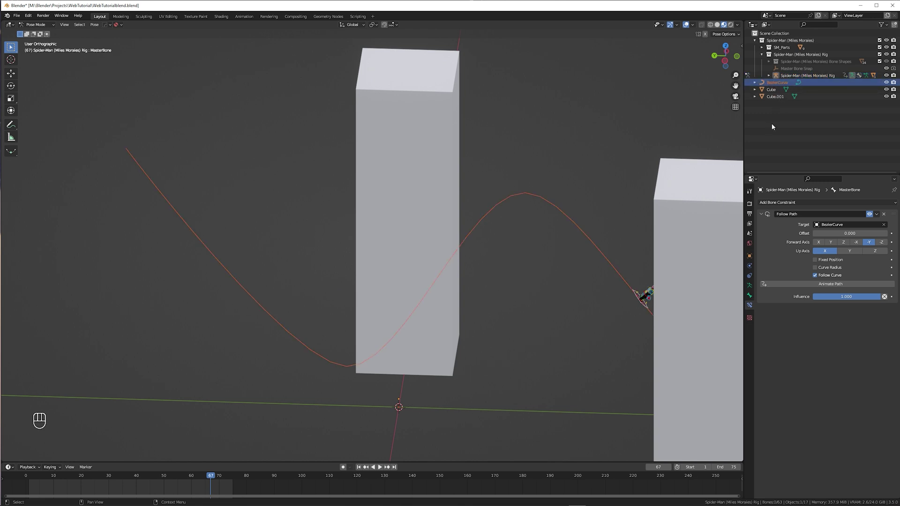
left_click(37, 24)
left_click(38, 31)
left_click(591, 228)
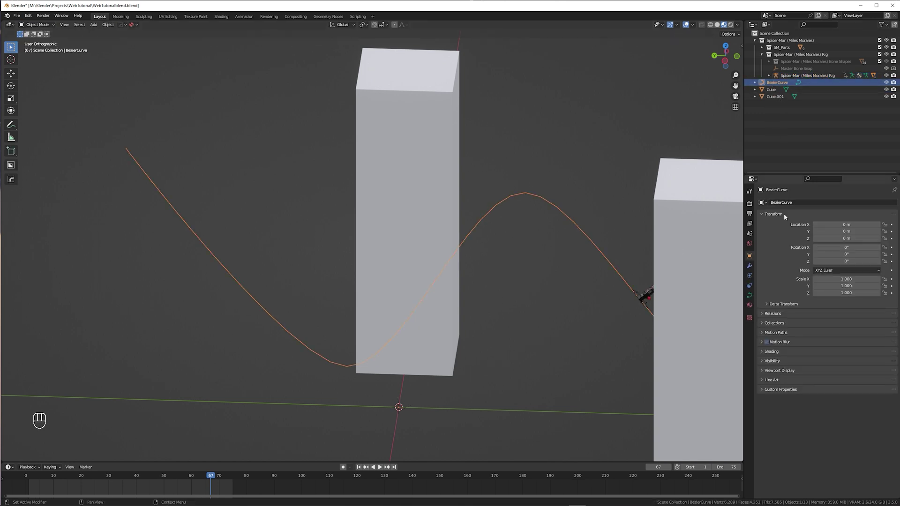
left_click(749, 295)
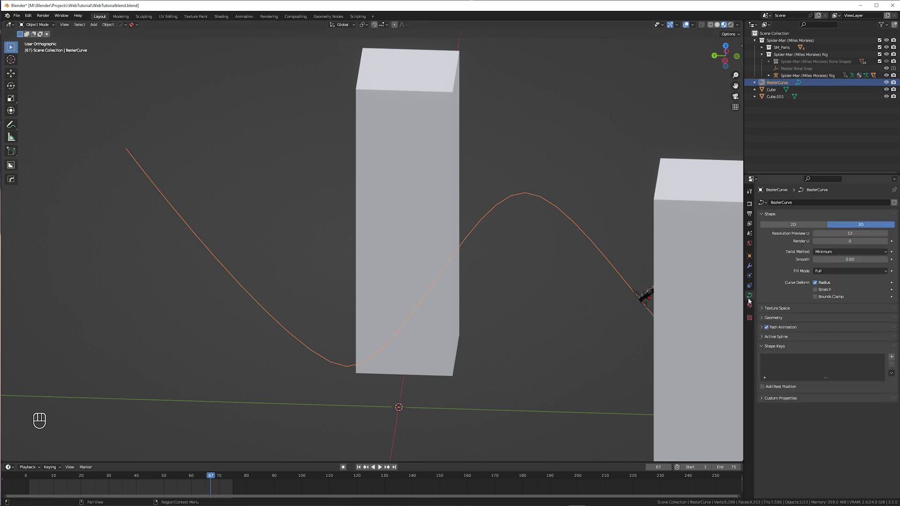
left_click(762, 327)
double_click(825, 337)
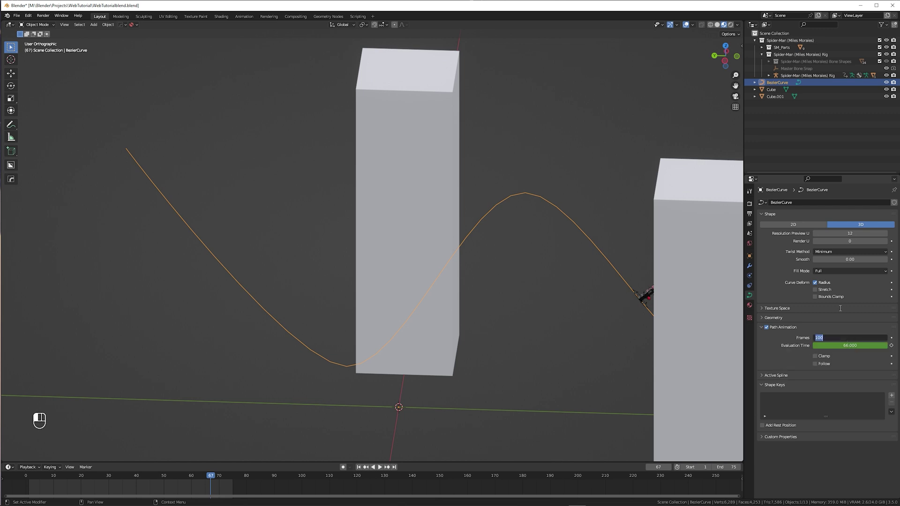
type("75")
key("Return")
Play back the animation to check the character's motion along the curve
scroll(564, 307, "down", 4)
key("shift+space")
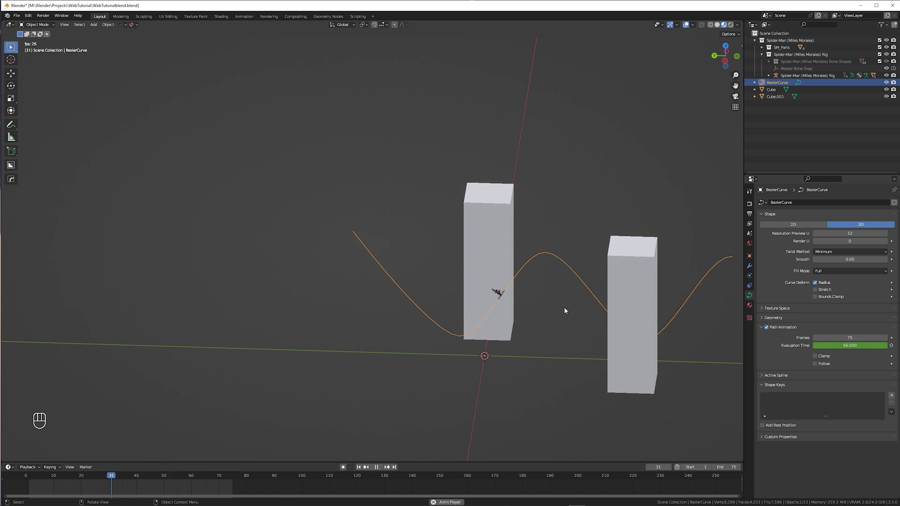
scroll(564, 307, "up", 2)
key("shift+space")
Scale up the handles of all curve points after the first, each about its own origin, to round the arcs
key("Tab")
key("ctrl+KP_3")
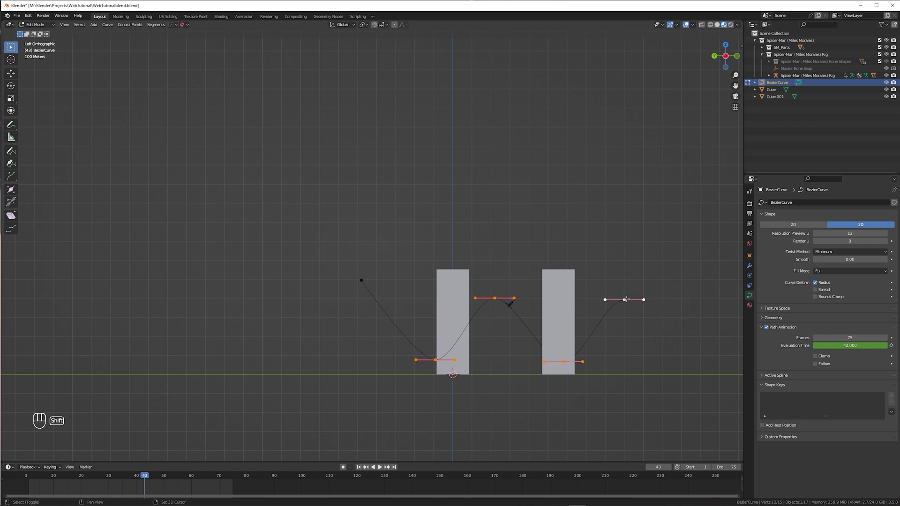
left_click(362, 27)
key("s")
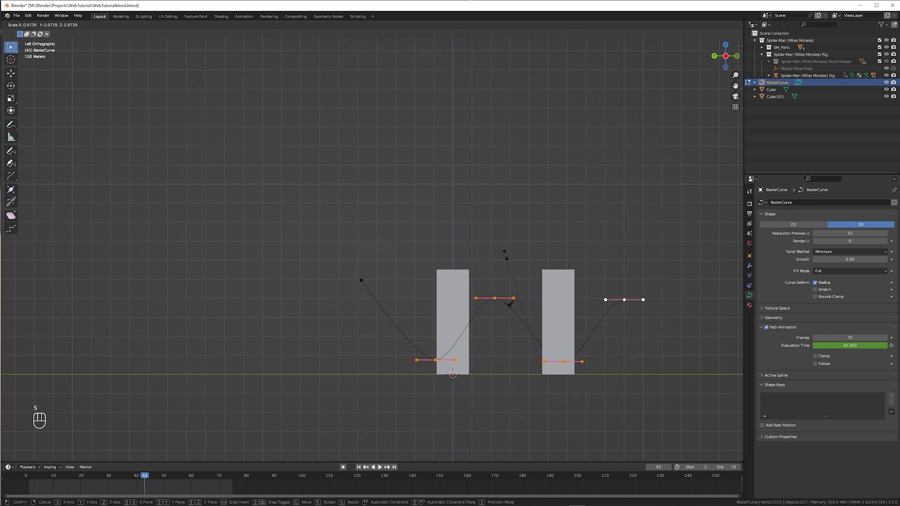
left_click(458, 206)
middle_click_drag(421, 291, 433, 290)
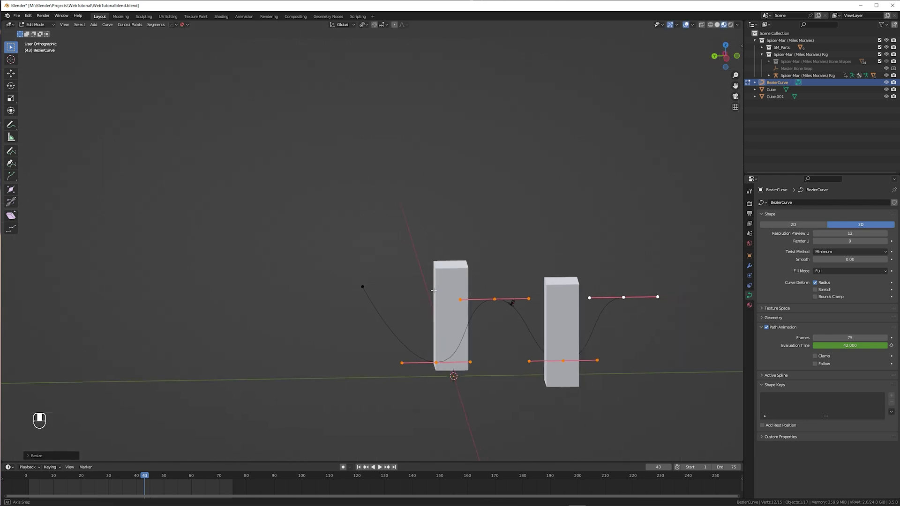
key("Tab")
Move the curve's three sideways-offset control points onto the centre line between the towers
key("KP_Decimal")
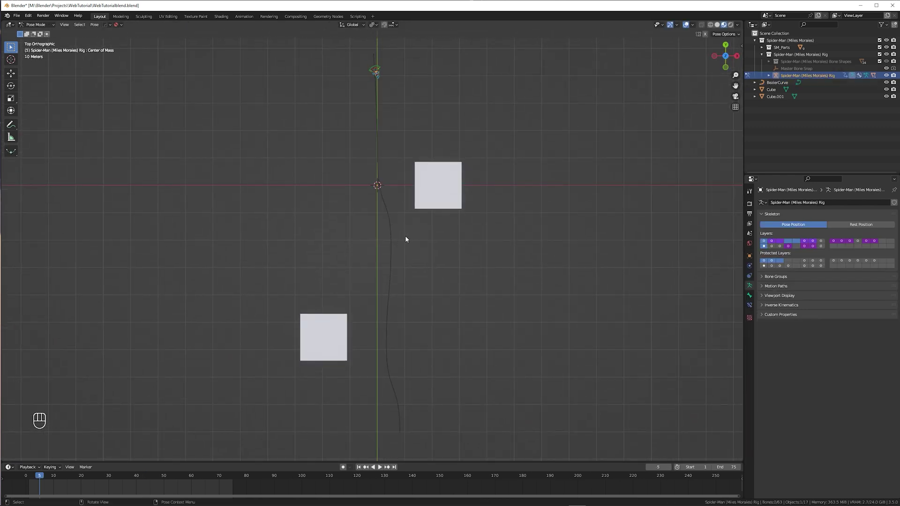
key("ctrl+Tab")
left_click(395, 240)
key("Tab")
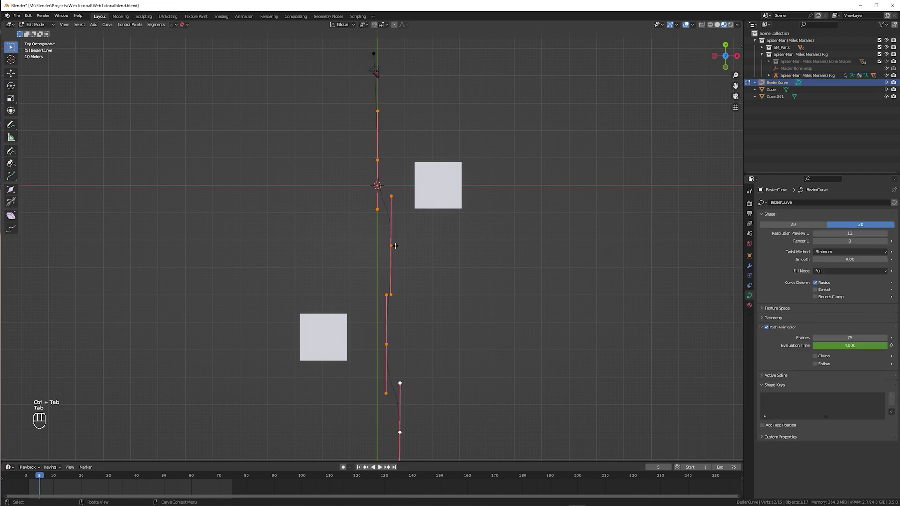
left_click(390, 246)
key("g")
left_click(377, 245)
left_click(386, 345)
key("g")
left_click(377, 347)
left_click(400, 432)
key("g")
middle_click_drag(397, 303, 405, 350, "shift")
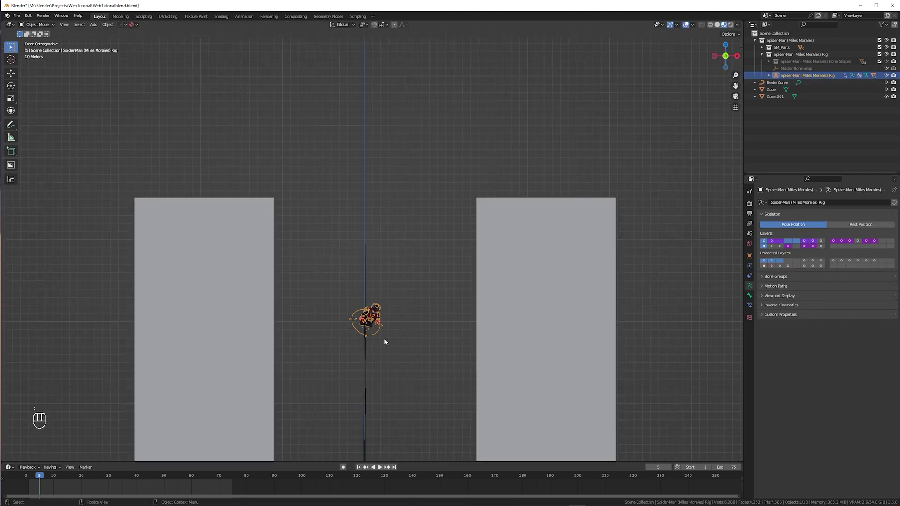
Select all points of the Bezier curve and set their Mean Tilt to about 18.3° to straighten the character
scroll(386, 341, "up", 6)
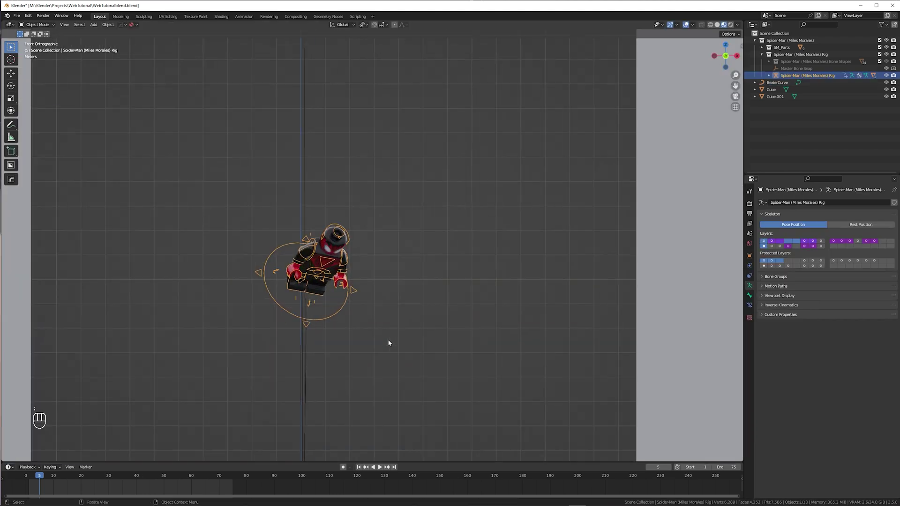
left_click(305, 366)
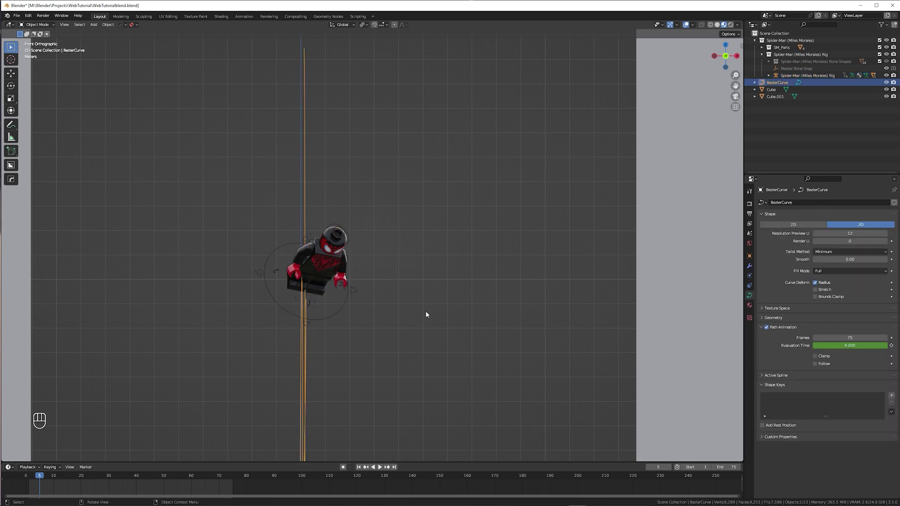
key("Tab")
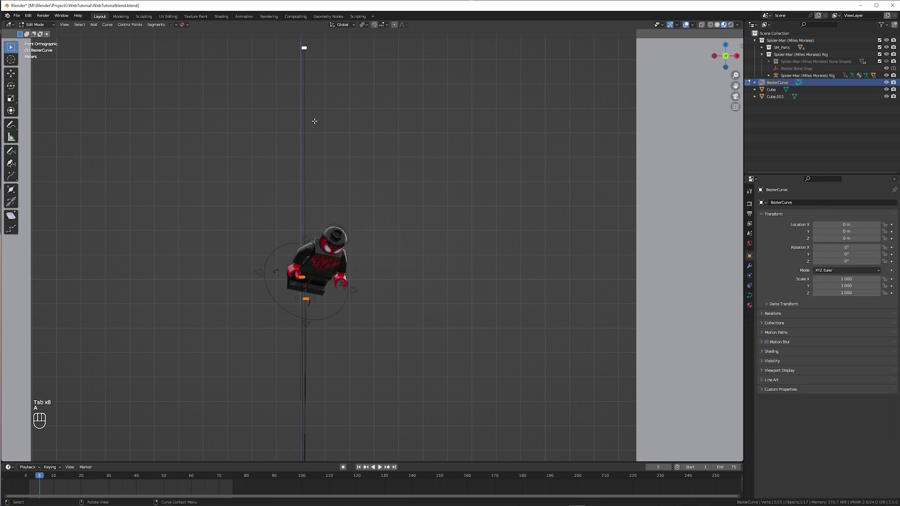
key("n")
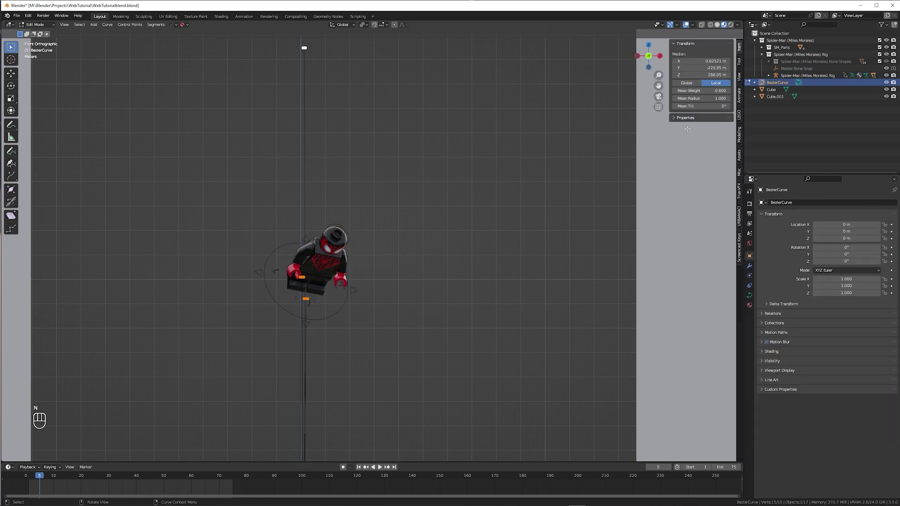
left_click_drag(702, 106, 717, 106)
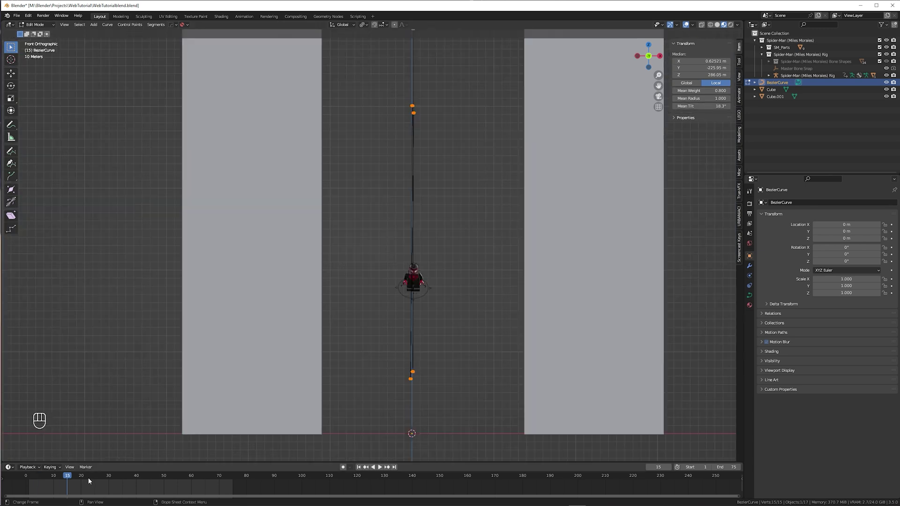
At frame 2, pose the character diving head first by rotating the Center of Mass bone and moving the right foot control
left_click_drag(89, 481, 34, 477)
key("r")
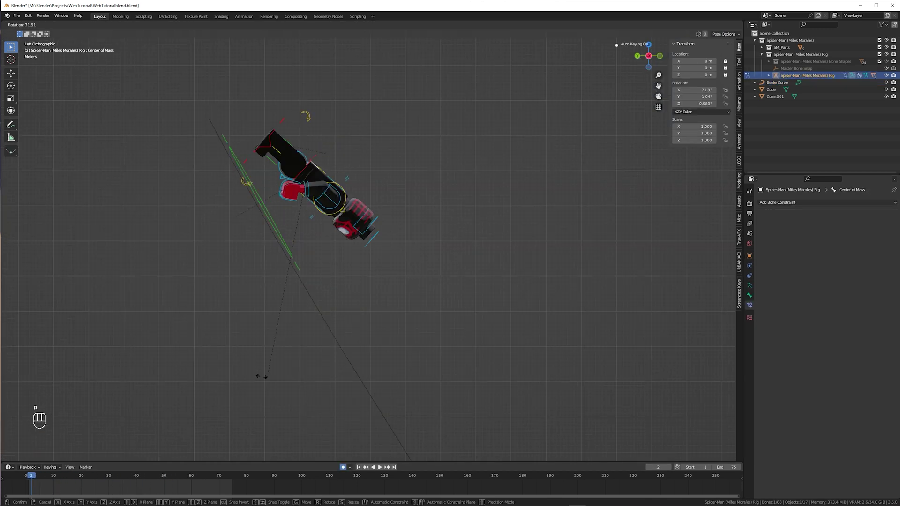
left_click(261, 375)
key("g")
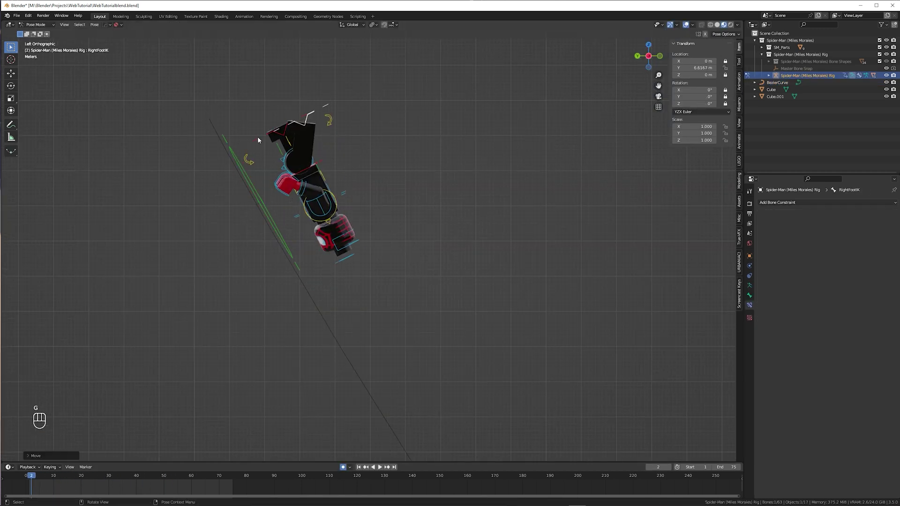
left_click(320, 205)
key("r")
left_click(413, 282)
Select all bones of the rig and keyframe the diving pose at frame 2
key("a")
key("i")
left_click(314, 310)
Go to about frame 13 and rotate the rig's bones into the next pose of the swing
scroll(319, 282, "down", 8)
left_click_drag(31, 476, 62, 475)
scroll(412, 319, "up", 8)
key("r")
left_click(594, 106)
left_click(602, 283)
left_click_drag(694, 90, 679, 90)
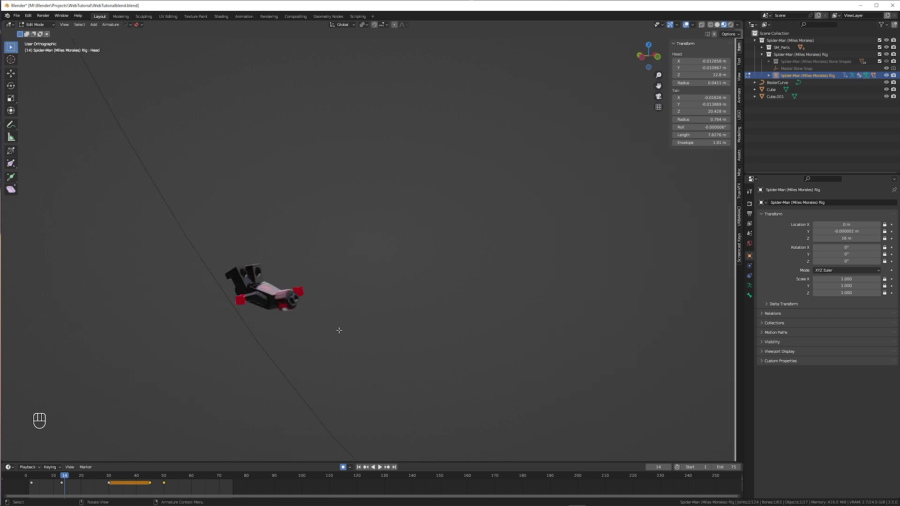
Append the Spider-Web collection from the web asset's Blender file into the scene
middle_click_drag(337, 327, 389, 346, "shift")
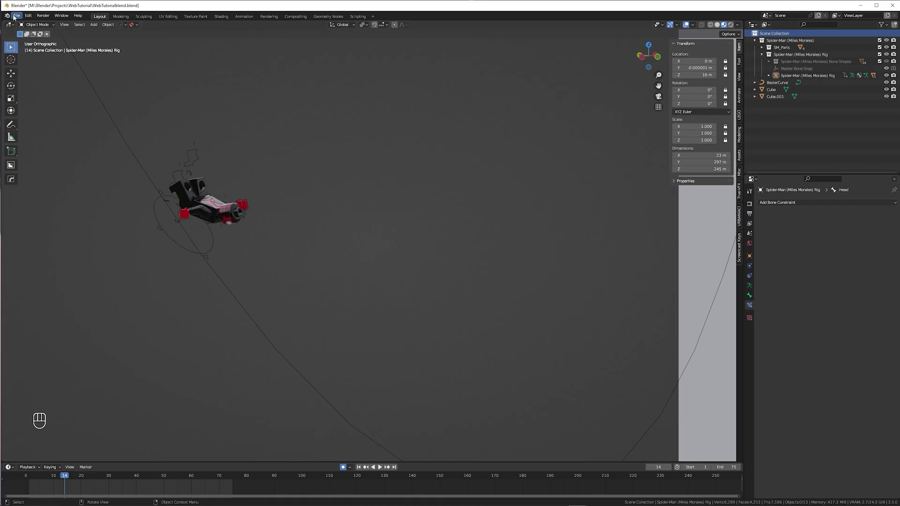
left_click(16, 15)
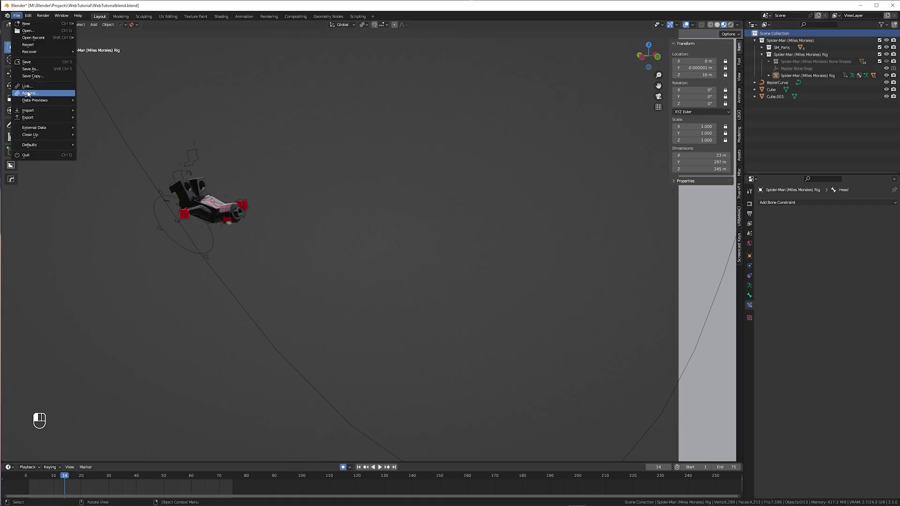
left_click(28, 88)
left_click(358, 286)
left_click(580, 350)
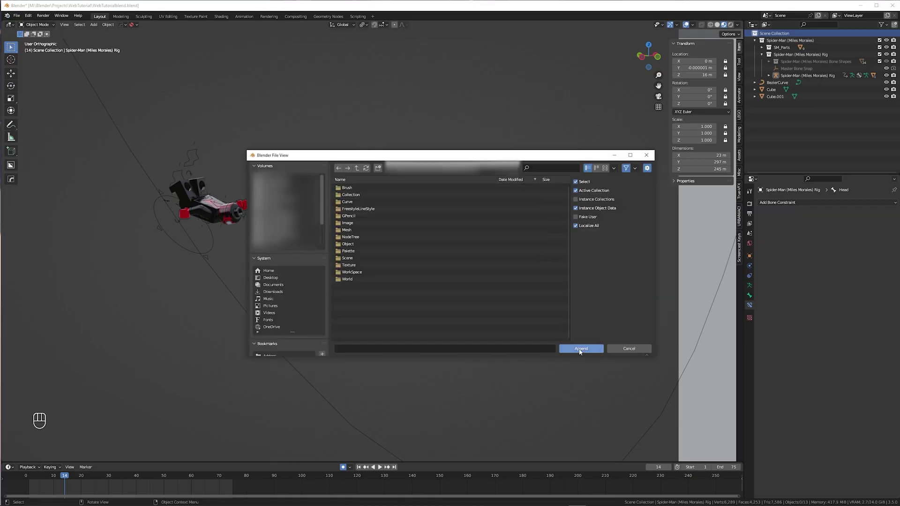
double_click(350, 194)
left_click(355, 188)
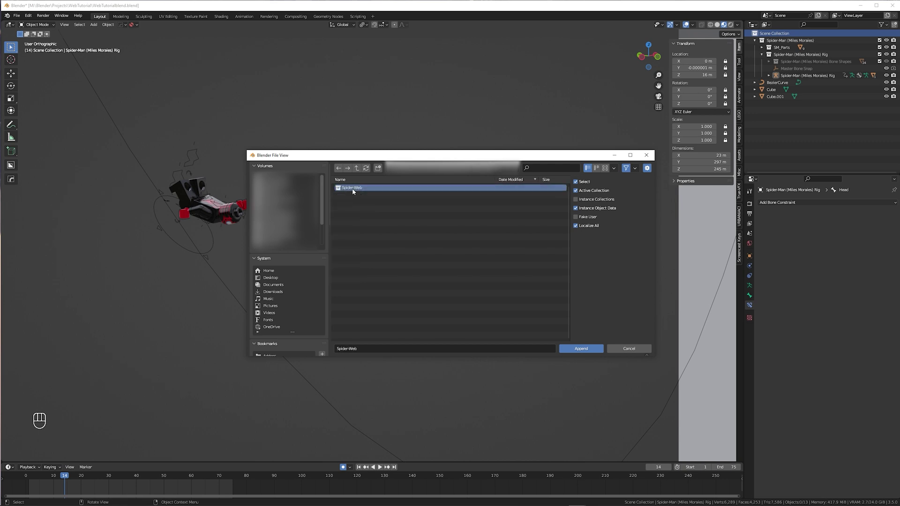
left_click(581, 350)
Select the character's outstretched red hand and snap the 3D cursor to that active object
scroll(359, 271, "down", 8)
scroll(438, 407, "up", 9)
mouse_move(411, 316)
middle_mouse_down()
mouse_move(397, 337)
mouse_move(451, 346)
mouse_move(441, 326)
mouse_move(412, 331)
middle_mouse_up()
scroll(403, 314, "up", 10)
scroll(288, 261, "up", 4)
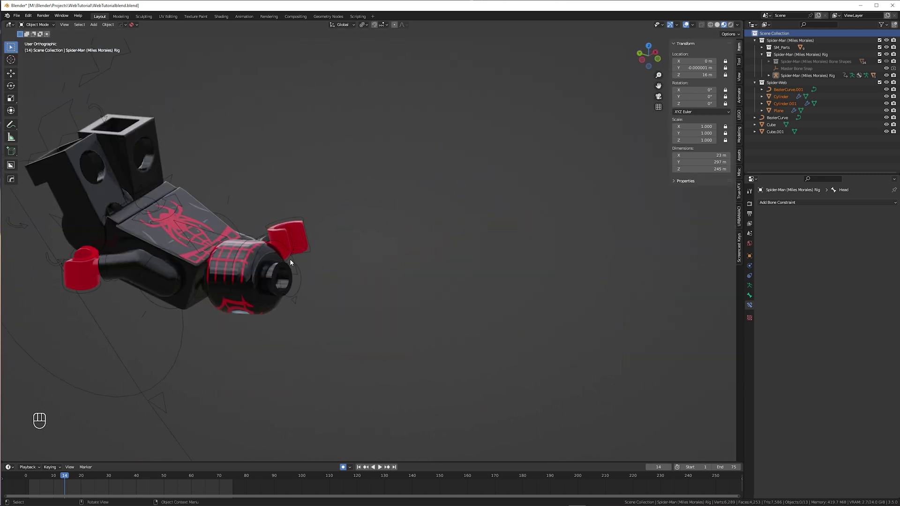
middle_click_drag(293, 252, 317, 224, "shift")
left_click(313, 207)
left_click(296, 212)
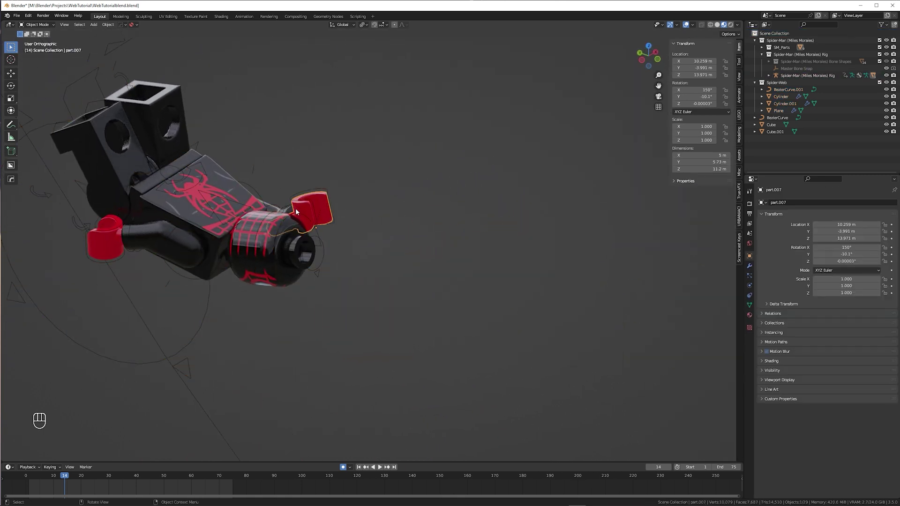
key("shift+s")
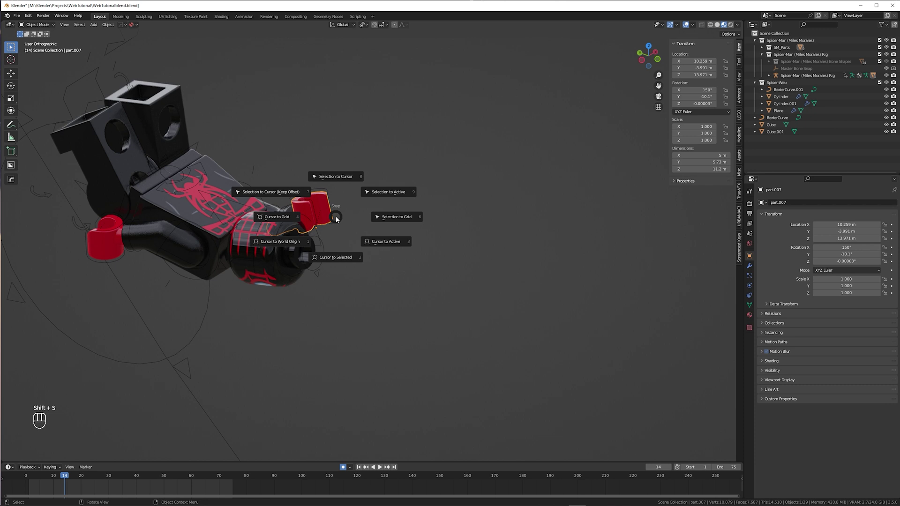
left_click(385, 243)
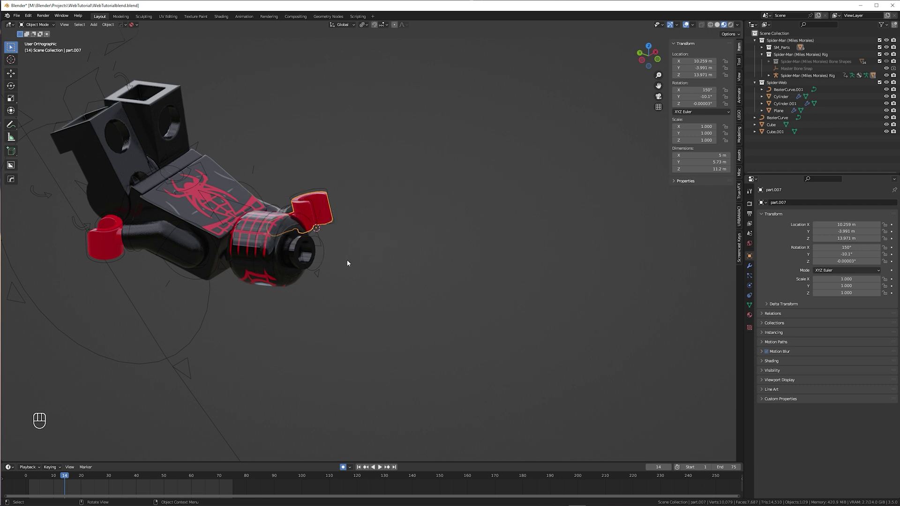
Hide both cylinder objects in the Spider-Web collection and select the web's curve, BezierCurve.001
scroll(347, 259, "down", 8)
middle_click_drag(494, 344, 368, 154, "shift")
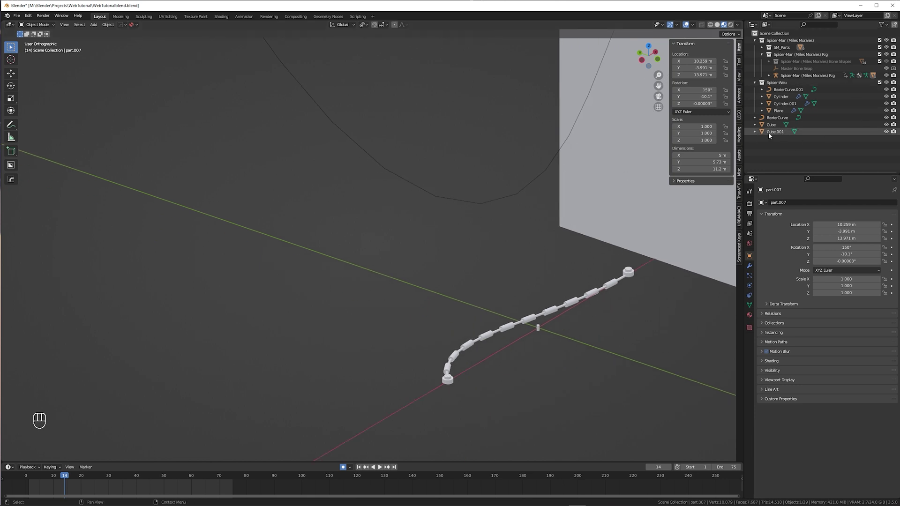
left_click(779, 118)
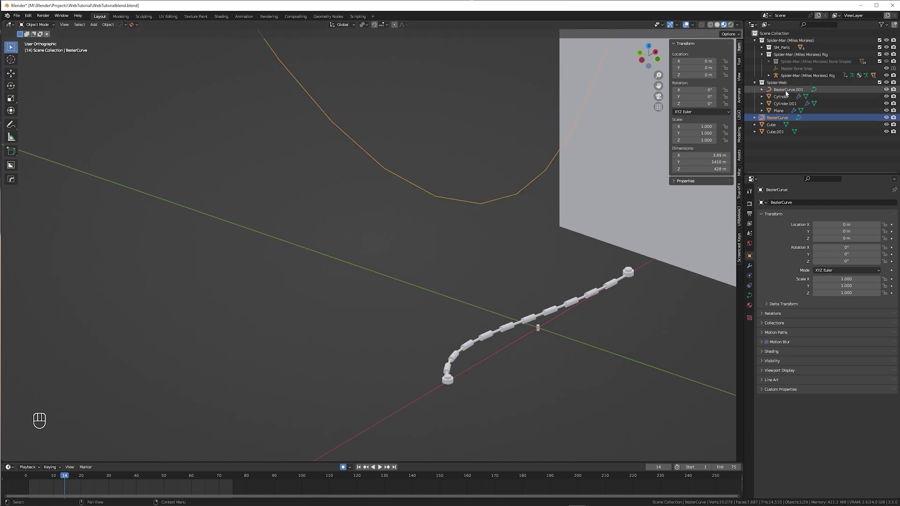
left_click(784, 97)
left_click(886, 104)
left_click(894, 103)
left_click(787, 91)
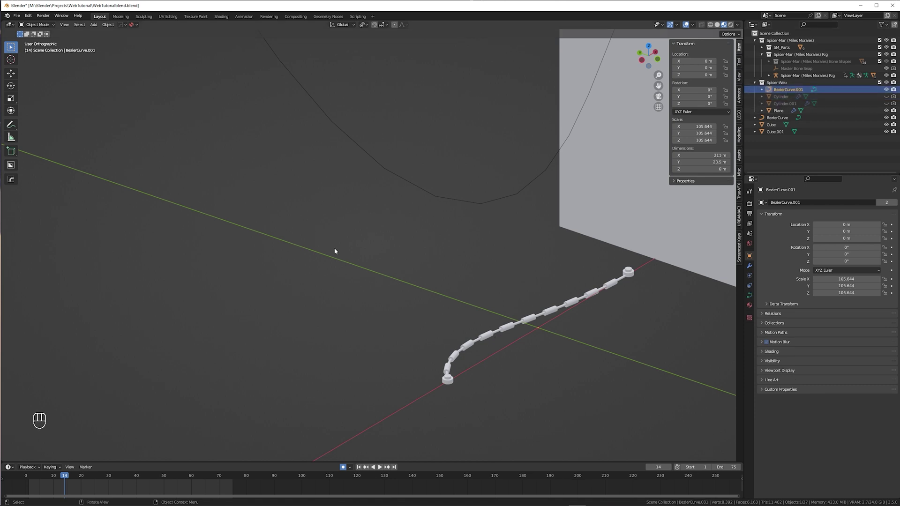
In Edit Mode, snap the web curve's near control point to the 3D cursor at the hand, keeping the offset
key("Tab")
scroll(422, 336, "down", 3)
key("shift+s")
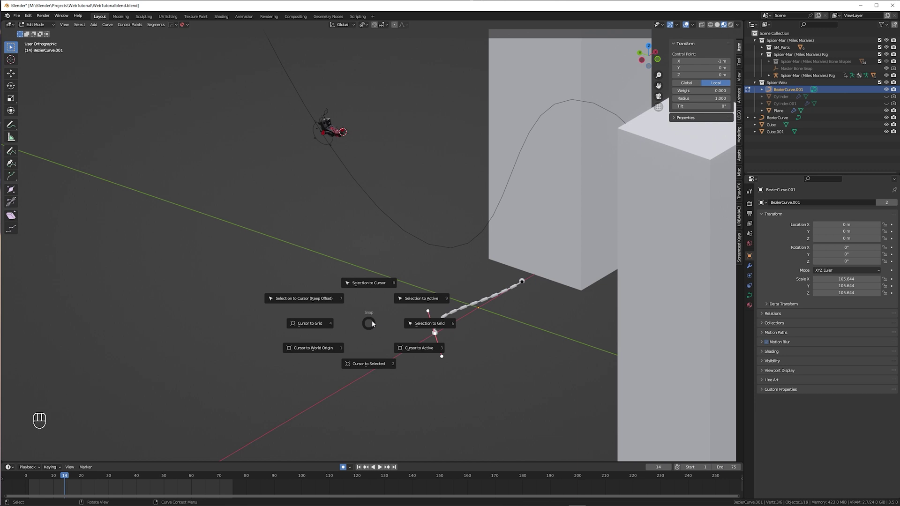
left_click(322, 299)
Hook the web curve's hand-end control point to a new empty object
scroll(368, 109, "up", 5)
scroll(356, 133, "up", 7)
scroll(345, 162, "down", 4)
middle_click_drag(345, 174, 329, 162)
scroll(342, 201, "down", 6)
key("ctrl+h")
left_click(329, 161)
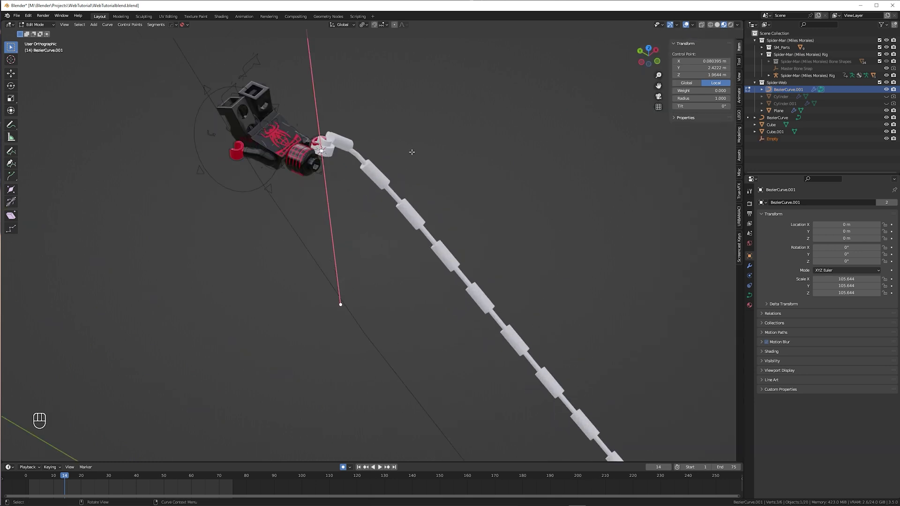
Display the hand-end empty as a sphere with a size of about 6.9 m
key("Tab")
left_click(771, 139)
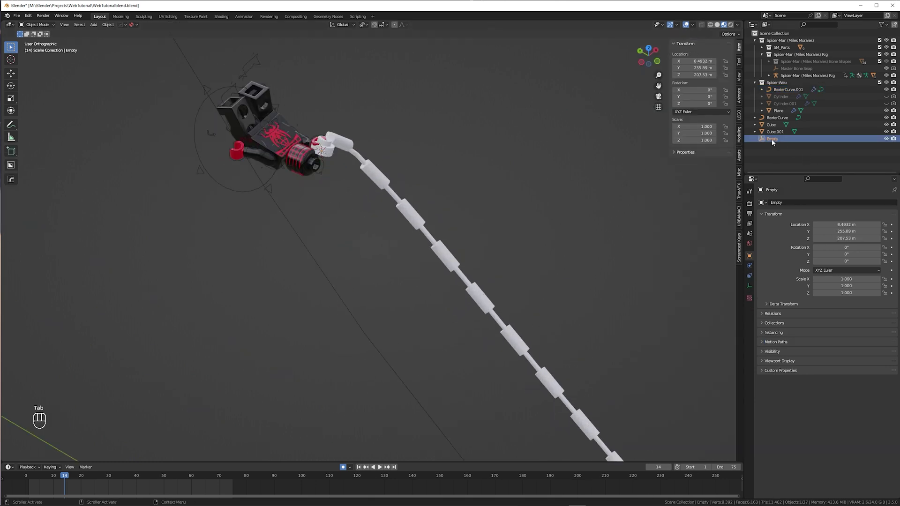
left_click(749, 286)
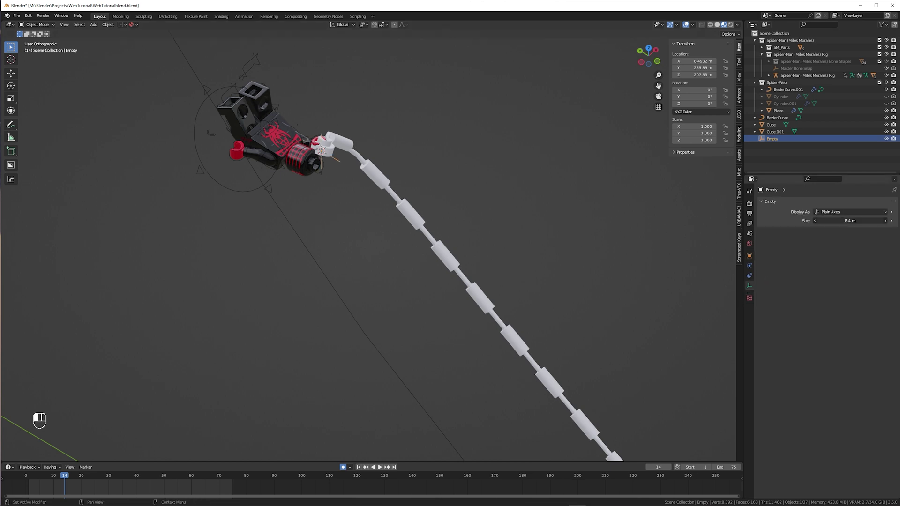
left_click(837, 212)
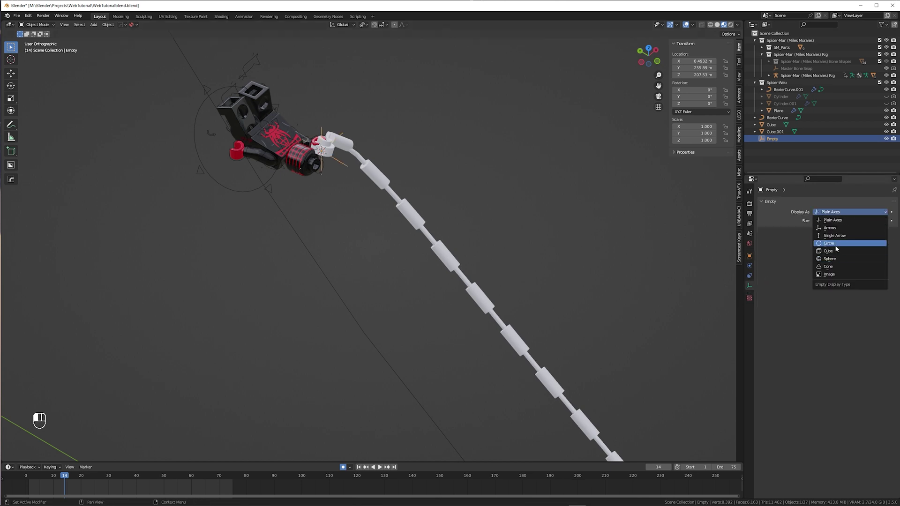
left_click(832, 259)
left_click_drag(844, 222, 827, 221)
scroll(370, 171, "up", 5)
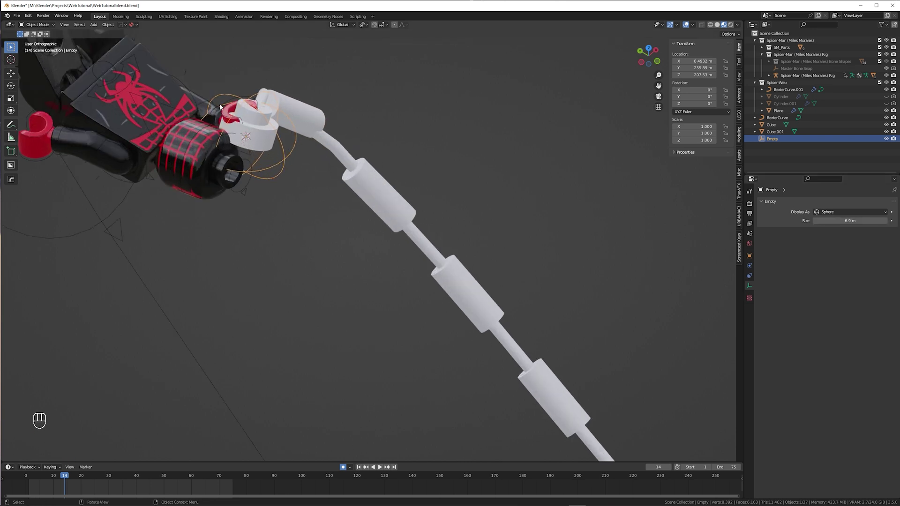
Add a Child Of constraint to the hand-end empty with the hand mesh part.007 as its target
left_click(749, 277)
left_click(796, 203)
left_click(872, 240)
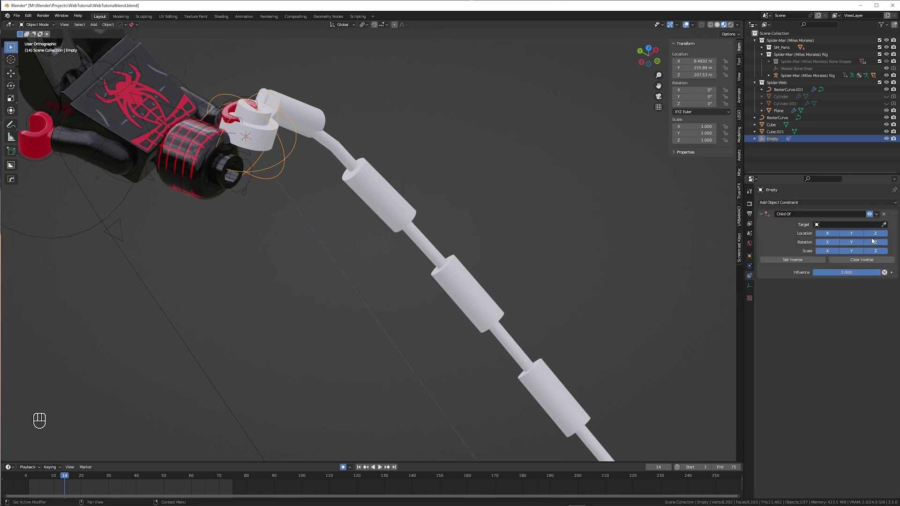
left_click(229, 105)
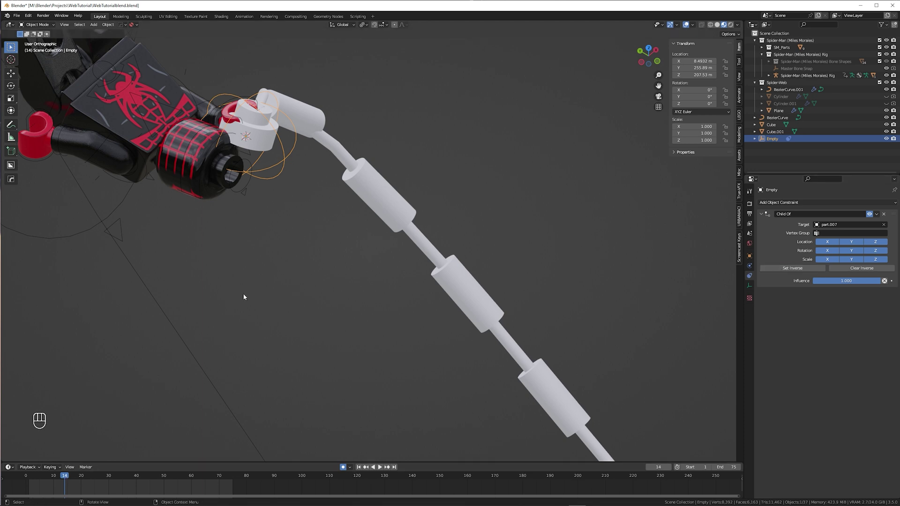
Move the hand-end empty slightly so that the end of the web sits properly in the character's hand
scroll(243, 294, "down", 5)
scroll(274, 246, "up", 8)
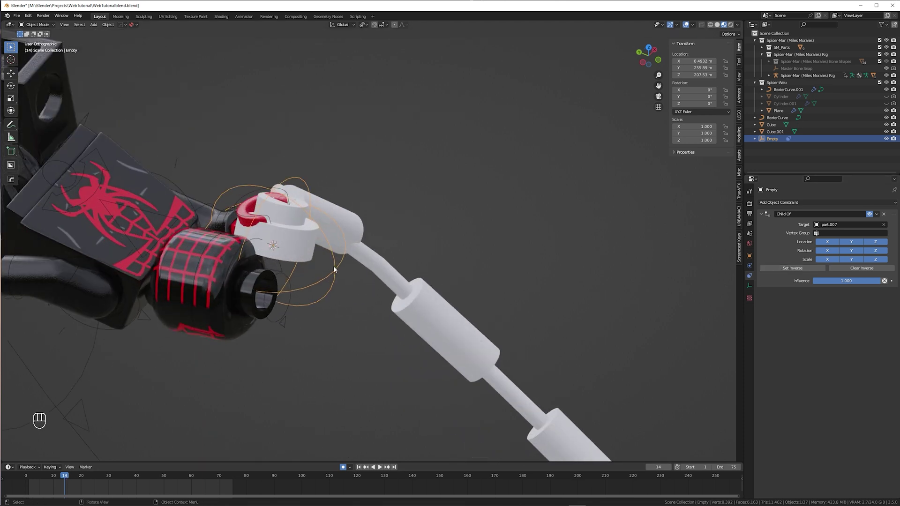
key("g")
right_click(336, 237)
key("semicolon")
left_click(268, 242)
key("g")
left_click(296, 212)
Scrub the timeline around frame 14 to check how the web follows the character's hand
middle_click_drag(297, 213, 284, 304)
scroll(290, 300, "down", 3)
scroll(215, 356, "down", 4)
middle_click_drag(244, 368, 273, 337)
middle_click_drag(273, 337, 279, 333, "shift")
left_click_drag(64, 483, 65, 485)
Place the 3D cursor near the top of the first tower and snap the web curve's free end point to it, keeping the offset
scroll(275, 338, "down", 6)
middle_click_drag(384, 382, 501, 160, "shift")
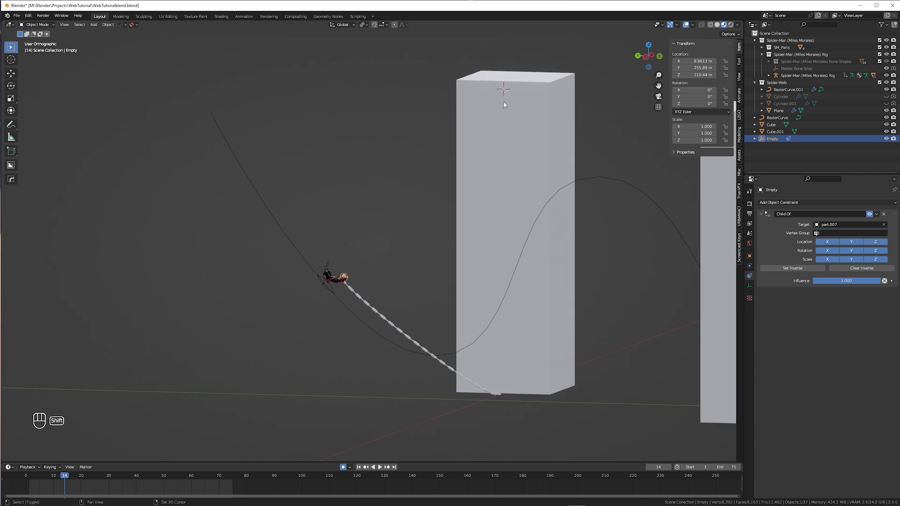
left_click(627, 183)
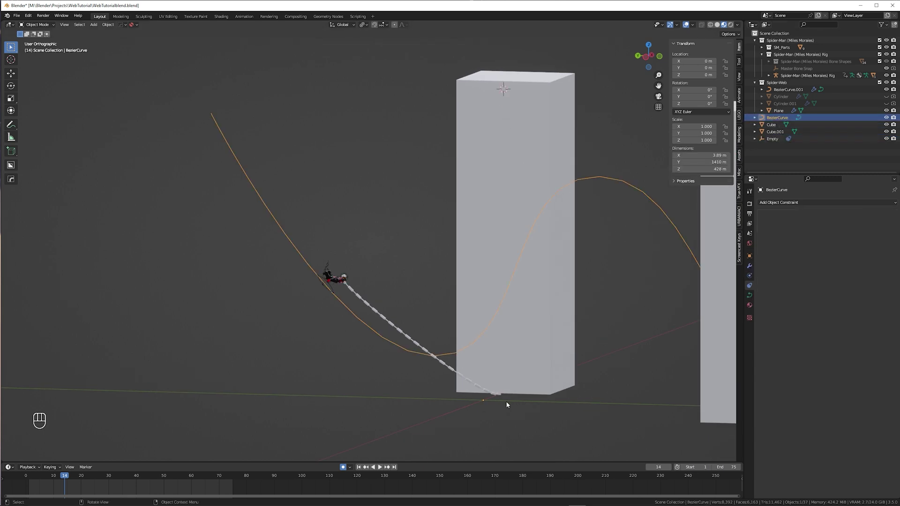
left_click(778, 90)
scroll(462, 405, "up", 2)
key("Tab")
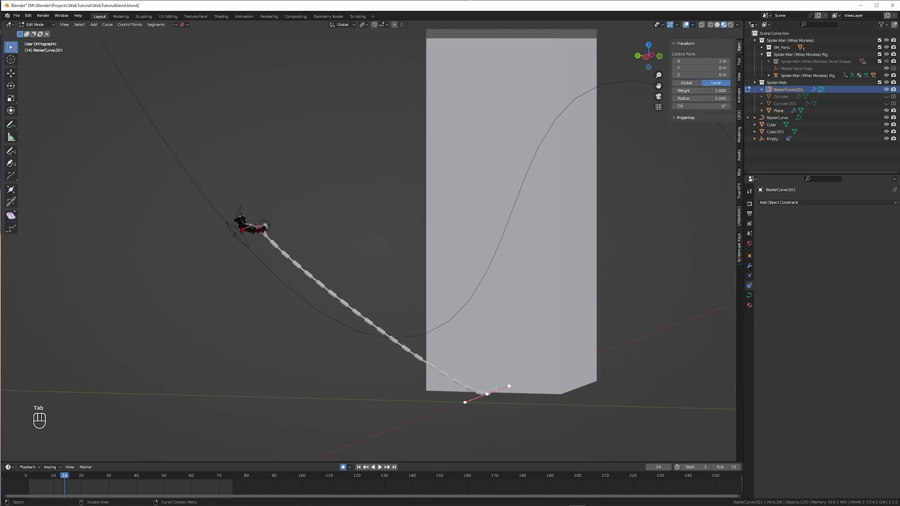
key("shift+s")
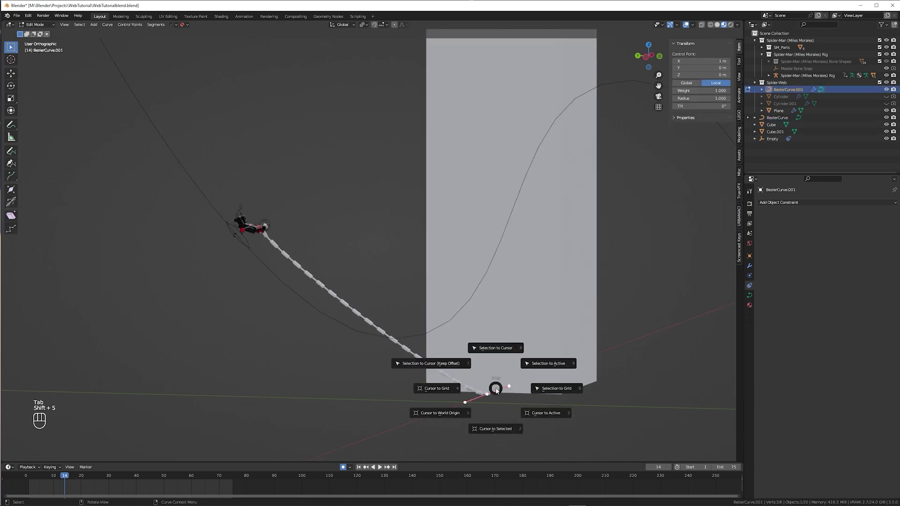
left_click(432, 364)
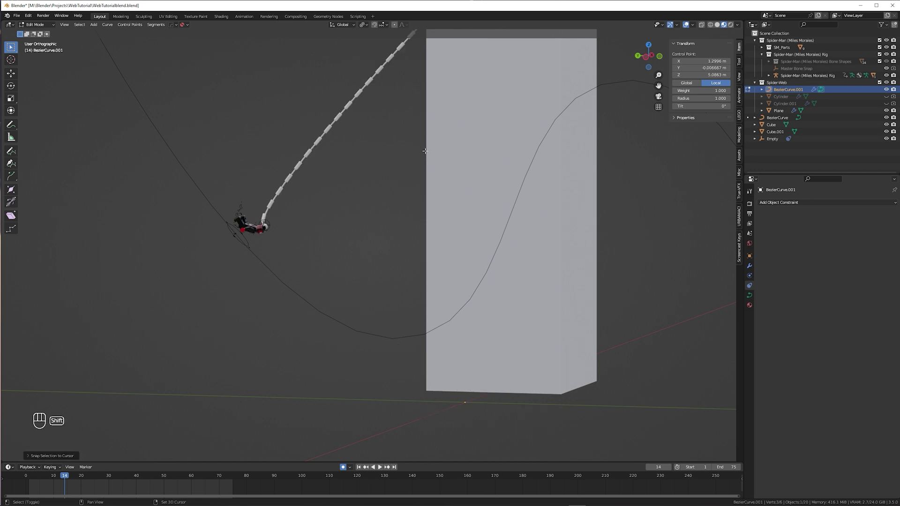
Rotate the web curve's tower-end handle so it points along the web towards the character
middle_click_drag(423, 150, 516, 220, "shift")
scroll(515, 221, "up", 4)
middle_click_drag(516, 220, 472, 237)
left_click(361, 211)
key("r")
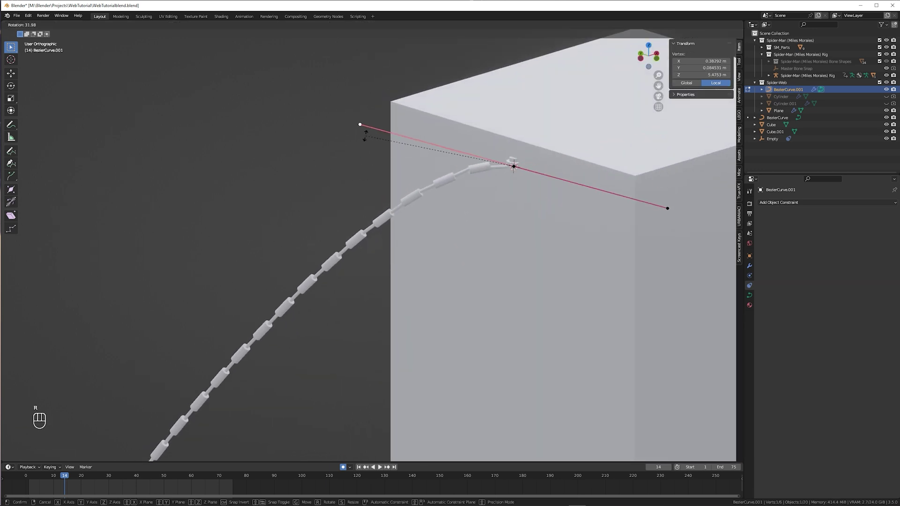
left_click(381, 311)
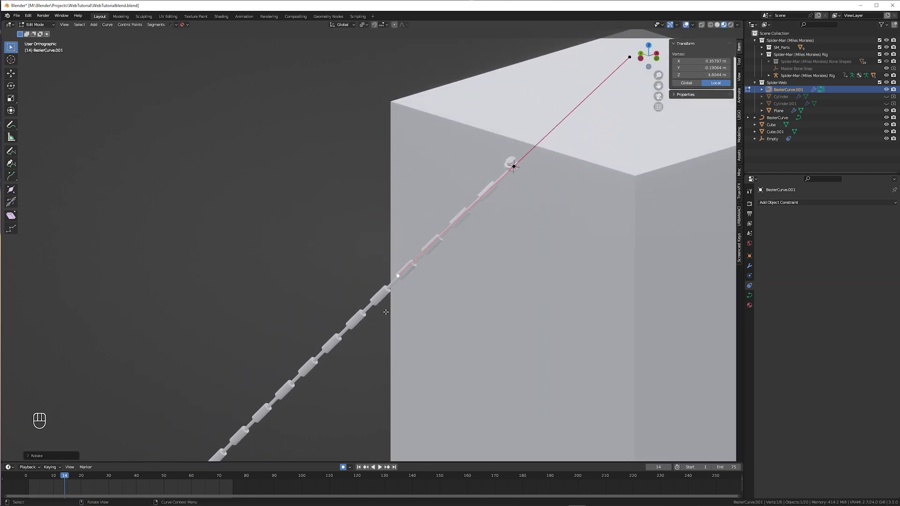
Scale down the handles of the tower-end control point so the web runs straight into its anchor
scroll(452, 254, "down", 3)
key("s")
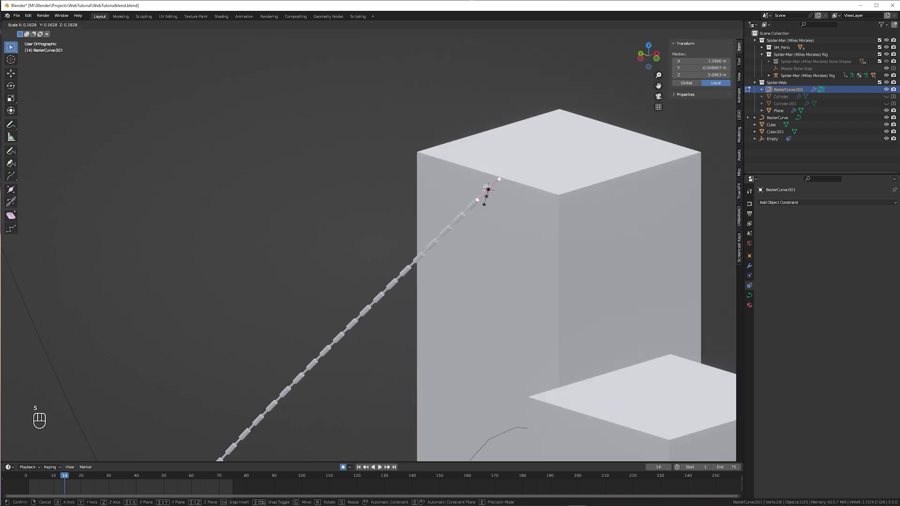
left_click(487, 191)
scroll(490, 187, "up", 5)
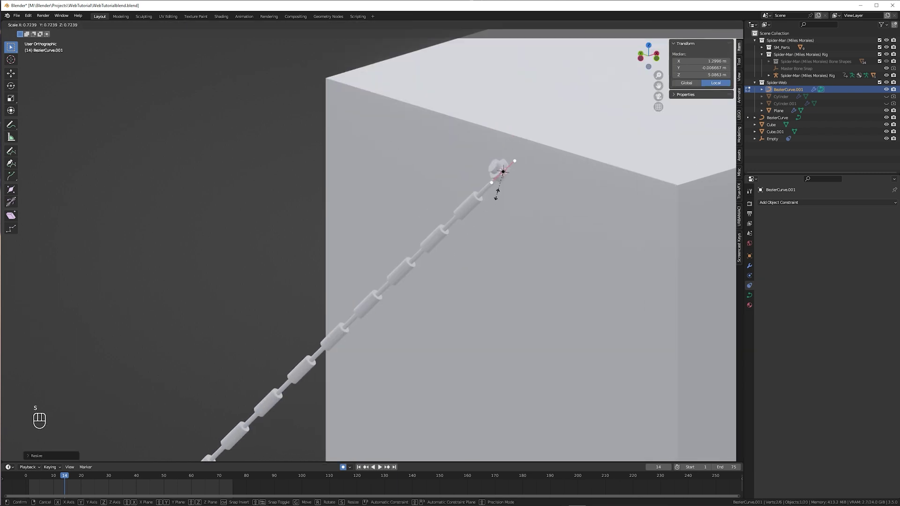
Hook the tower-end control point to a new empty and display that empty as a sphere of about 7.2 m
key("ctrl+h")
left_click(504, 178)
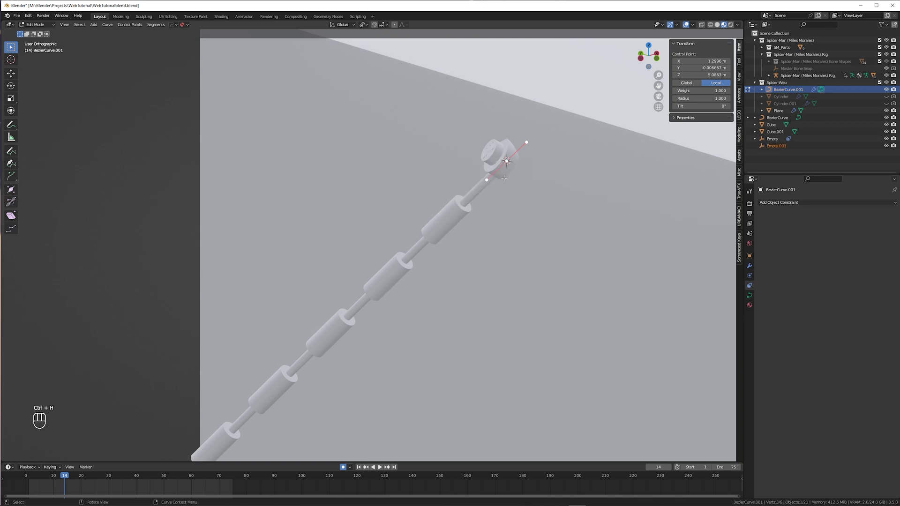
key("Tab")
left_click(748, 285)
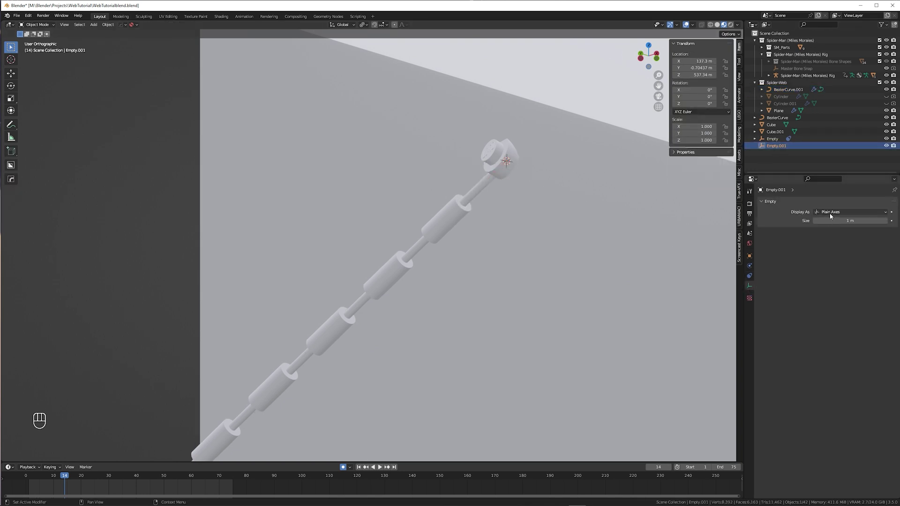
left_click(851, 212)
left_click(835, 257)
left_click_drag(834, 220, 863, 221)
Scrub the timeline from frame 14 and examine the web at the character's hand and at the tower anchor
scroll(440, 244, "down", 10)
middle_click_drag(390, 328, 464, 225, "shift")
middle_click_drag(392, 326, 432, 327)
middle_click_drag(414, 399, 404, 288, "shift")
scroll(396, 294, "up", 1)
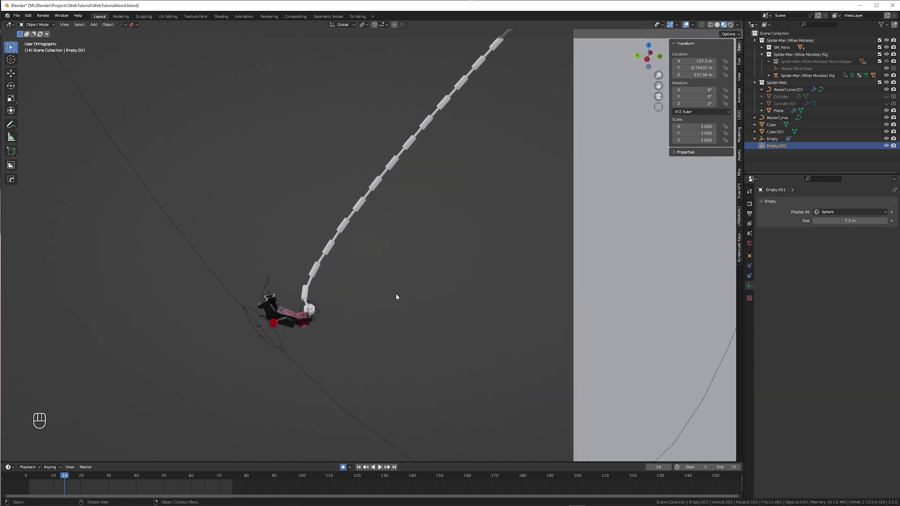
scroll(396, 287, "down", 5)
mouse_move(64, 477)
left_mouse_down()
mouse_move(72, 477)
mouse_move(65, 478)
left_mouse_up()
scroll(440, 313, "up", 5)
middle_click_drag(390, 291, 347, 320)
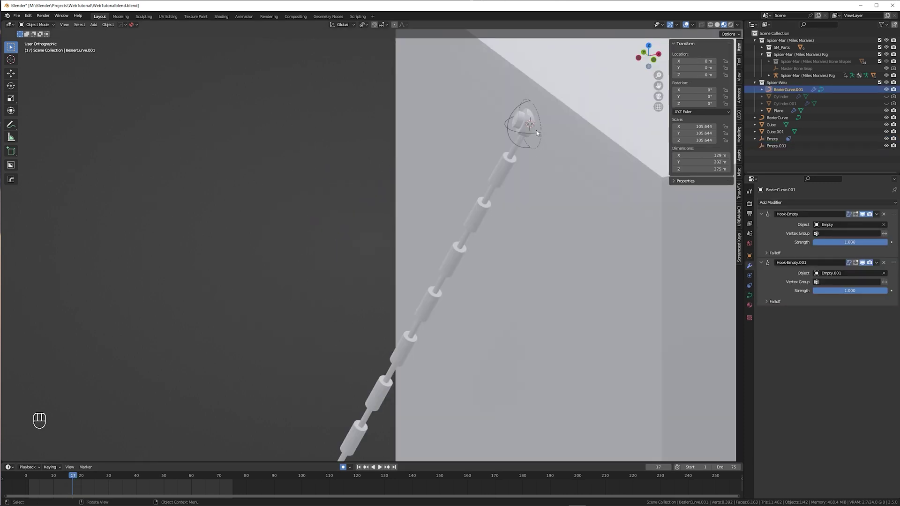
Select the tower-end empty and keyframe its location and rotation at frames 17 and 14
left_click(537, 132)
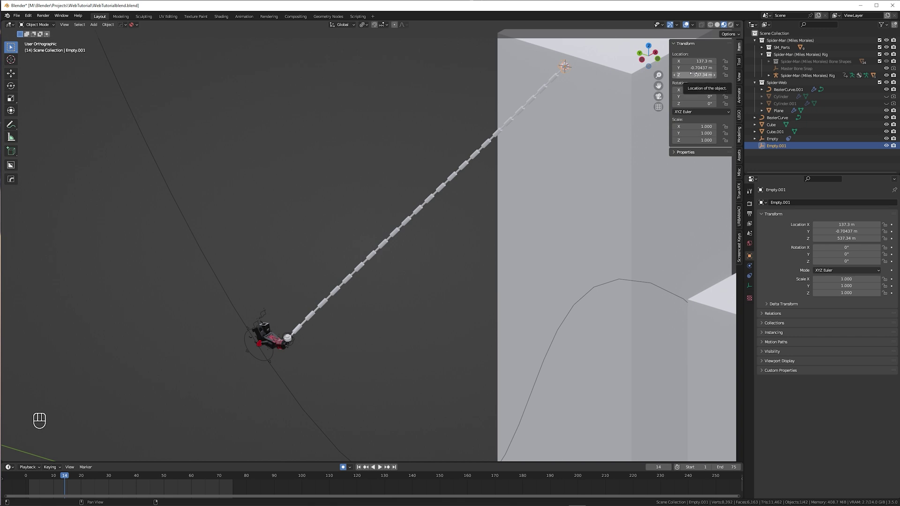
key("i")
key("i")
key("Left")
key("Left")
key("Left")
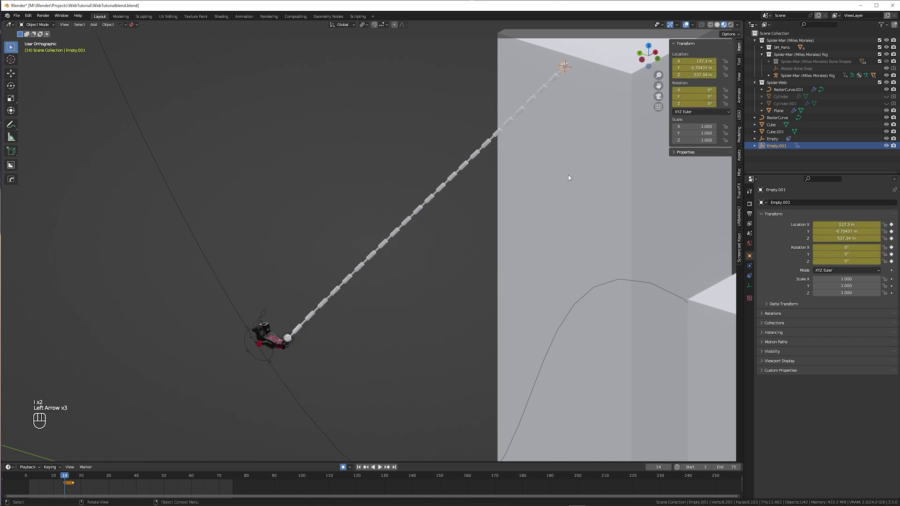
Move the tower-end empty close to the character's hand at frame 14, adjusting its position in the top view too
key("g")
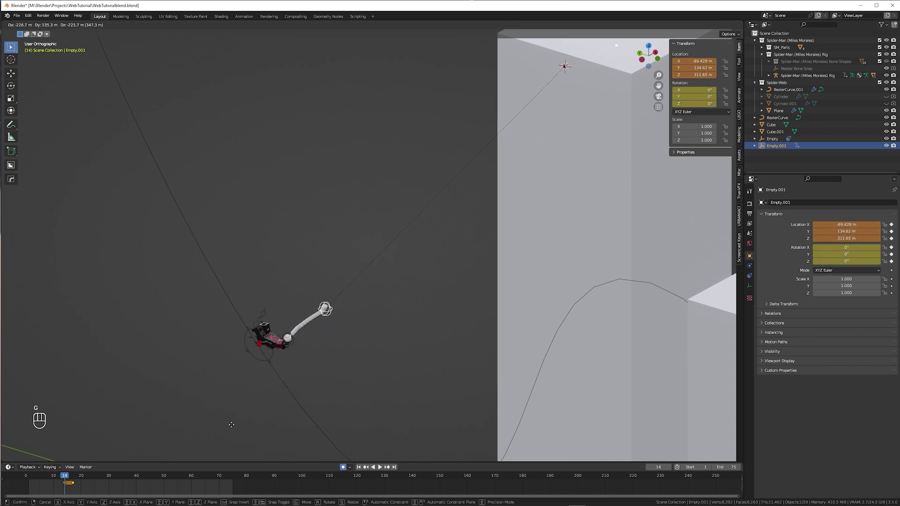
left_click(332, 363)
key("grave")
left_click(328, 307)
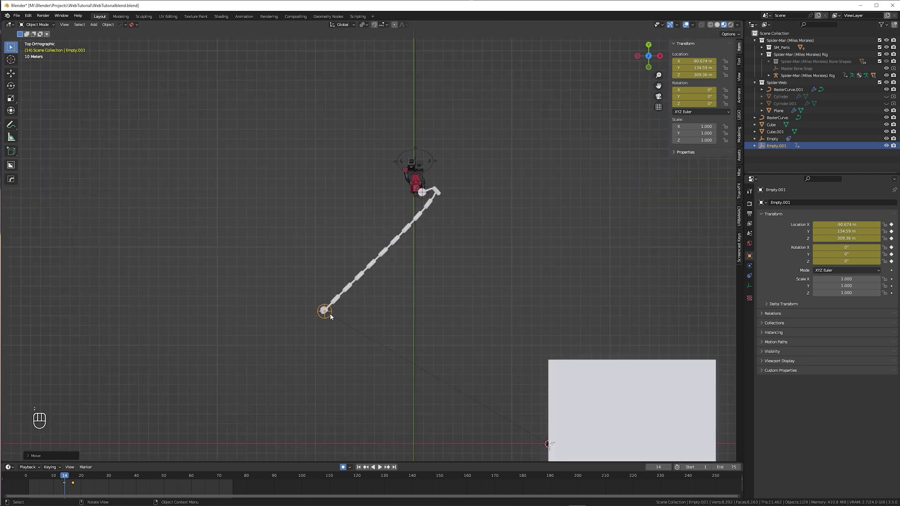
key("g")
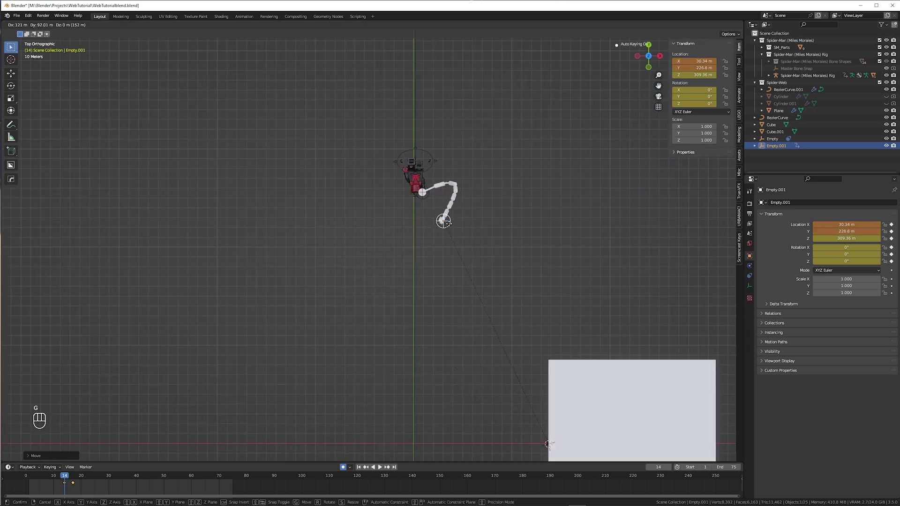
left_click(437, 229)
middle_click_drag(438, 229, 426, 239)
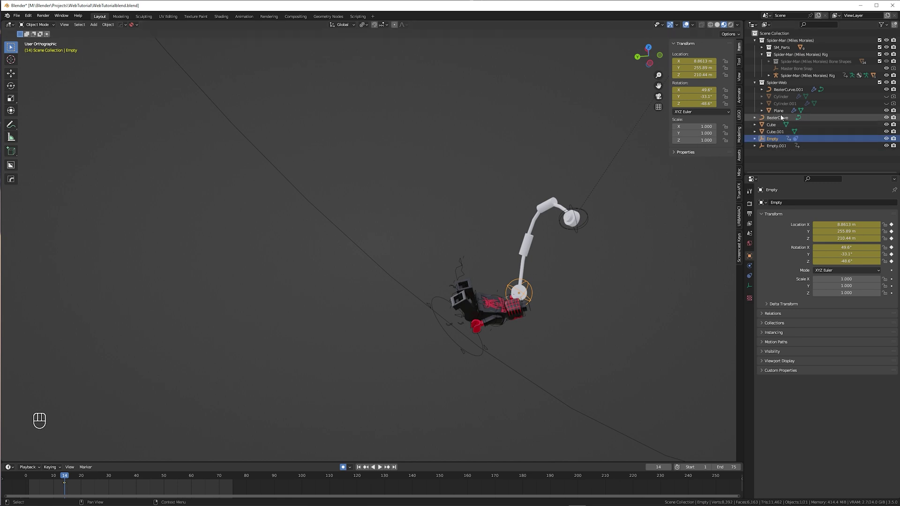
Scale down and rotate the handles of the web curve's hand-end control point so the web leaves the hand toward the tower-end empty
left_click(787, 89)
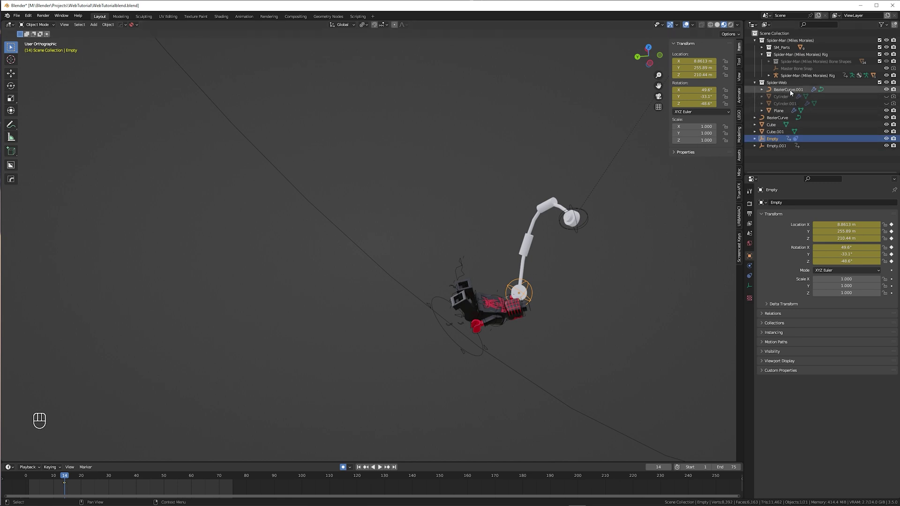
left_click(749, 265)
key("Tab")
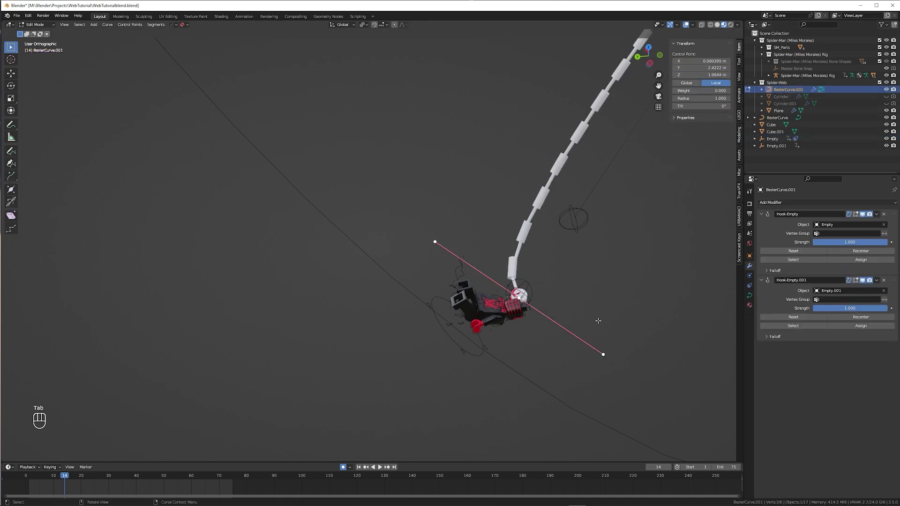
key("r")
left_click(538, 345)
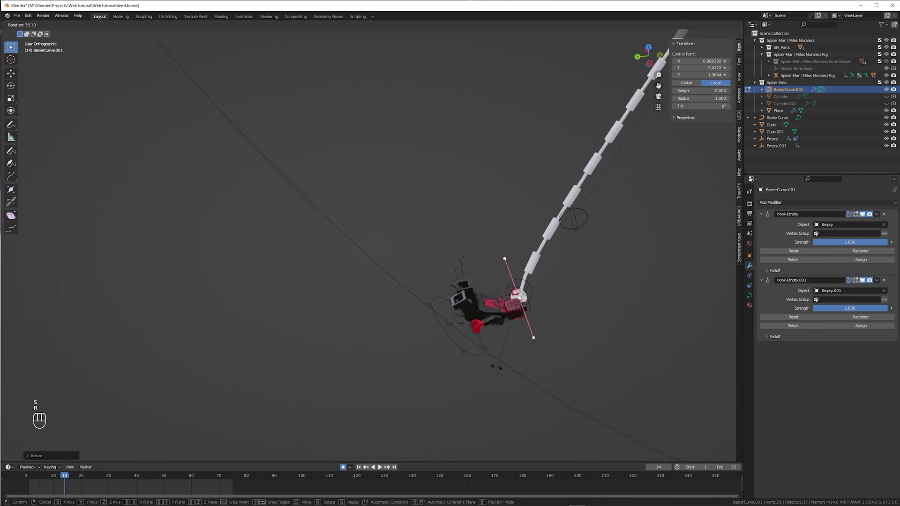
key("Tab")
Move the tower-end empty to about Y 219 m, Z 262 m at frame 14 and rotate it to straighten the short web
middle_click_drag(538, 345, 539, 271)
left_click(581, 215)
key("g")
left_click(600, 191)
key("r")
left_click(564, 291)
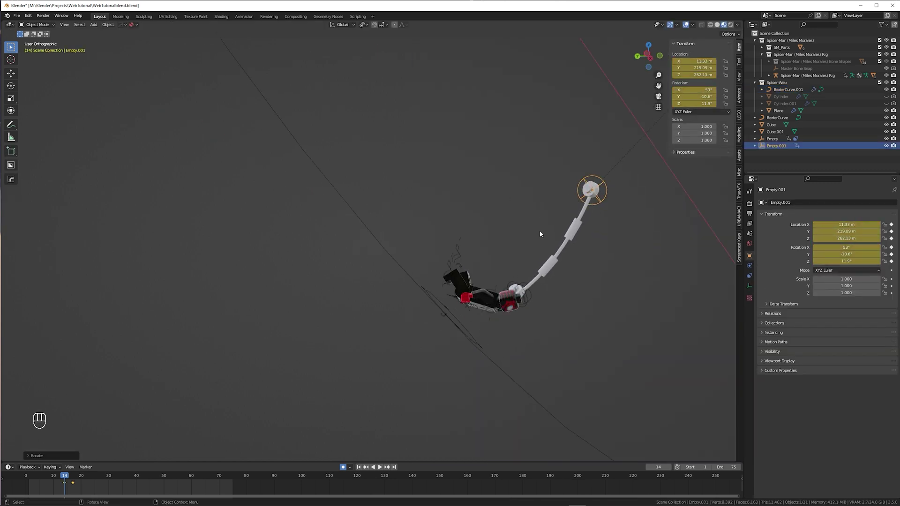
Step forward from frame 14 to frame 29, examine the web during the swing and select the hand-end empty
middle_click_drag(564, 291, 426, 312)
key("Right")
key("Right")
key("Right")
key("Right")
key("Right")
key("Right")
key("Right")
key("Right")
key("Right")
key("Right")
key("Right")
key("Right")
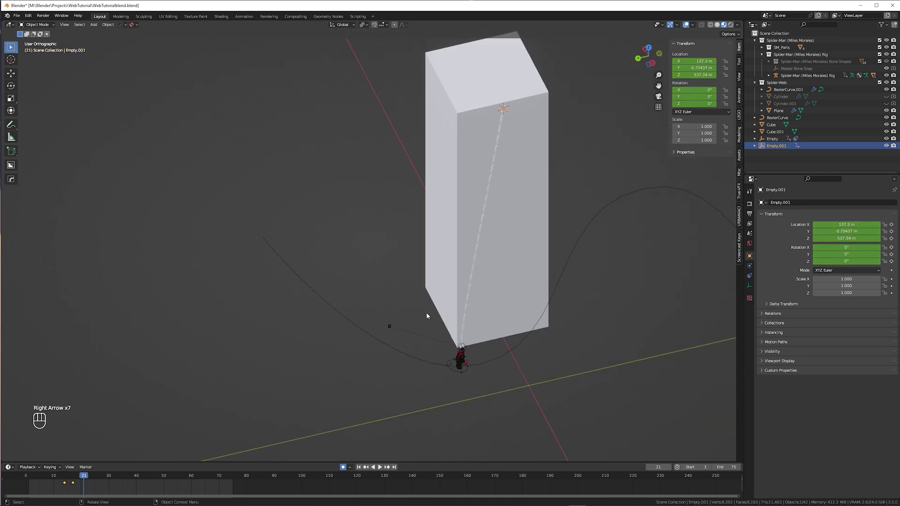
key("Right")
key("Right")
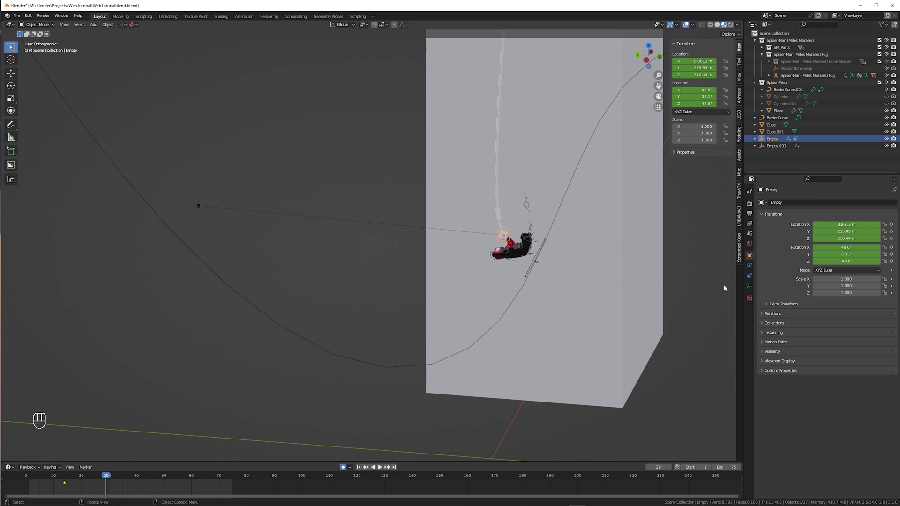
Keyframe the hand-end empty's Child Of influence at 1.000 on frame 29 and at 0.000 on frame 30
left_click(749, 276)
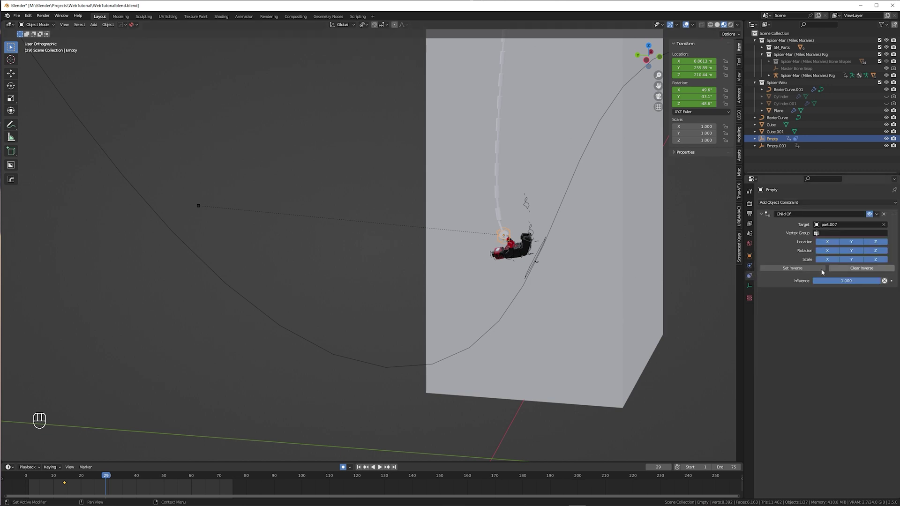
key("i")
key("Right")
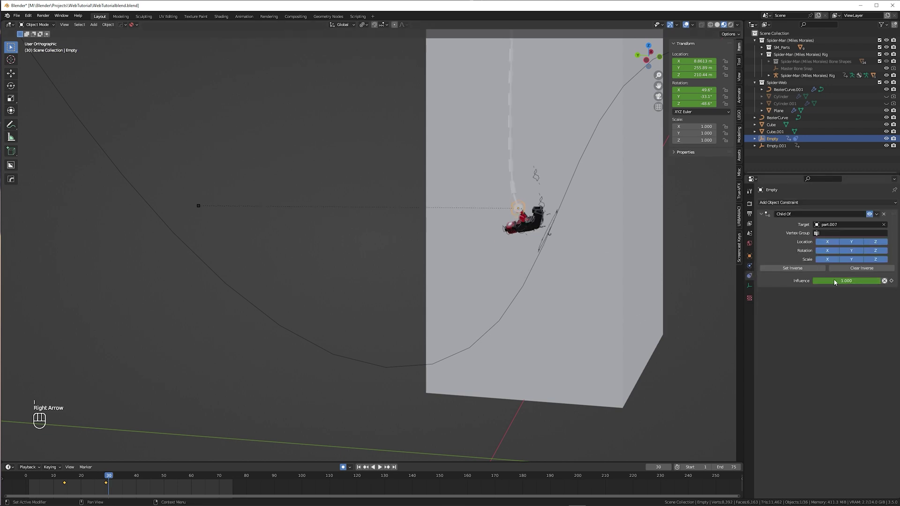
left_click_drag(846, 282, 769, 281)
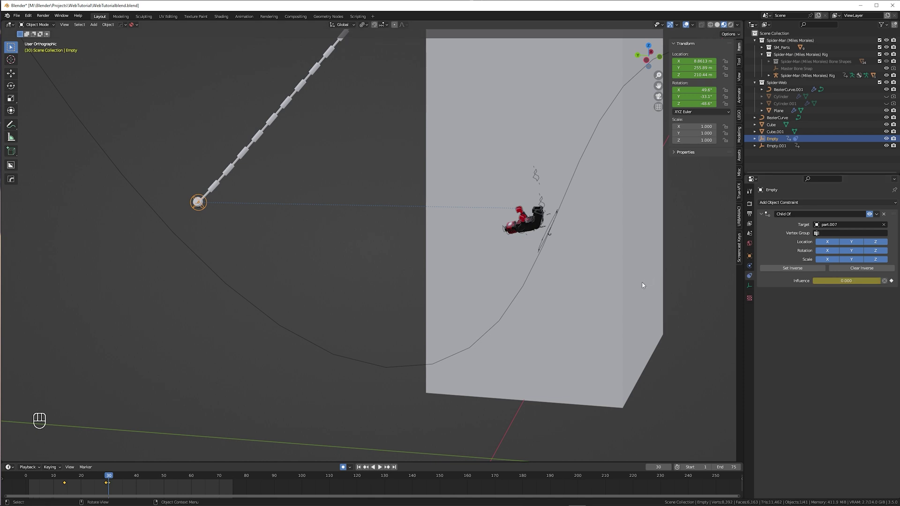
Keyframe the hand-end empty's location and rotation at frame 29
key("Left")
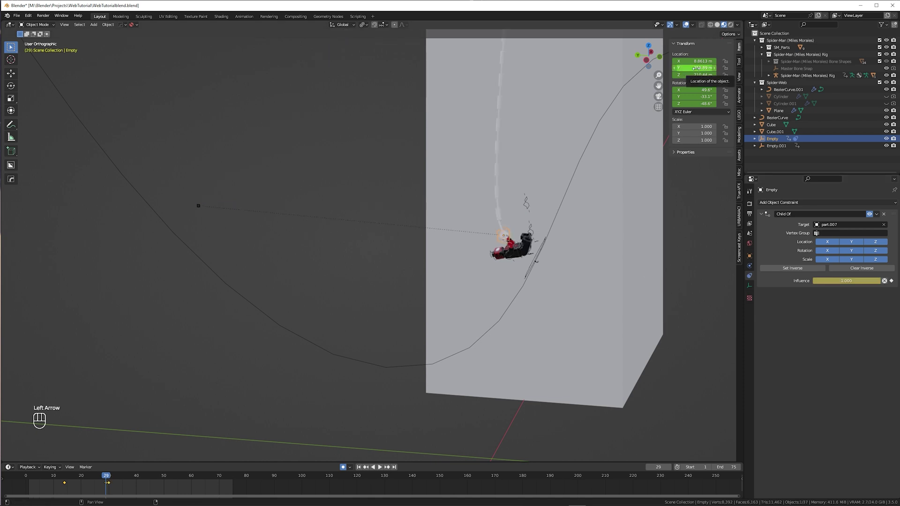
key("i")
key("i")
Select the character's hand part at the web end and snap the 3D cursor to it at frame 29
scroll(524, 243, "up", 8)
middle_click_drag(493, 246, 507, 261)
left_click(502, 246)
key("shift+s")
left_click(548, 284)
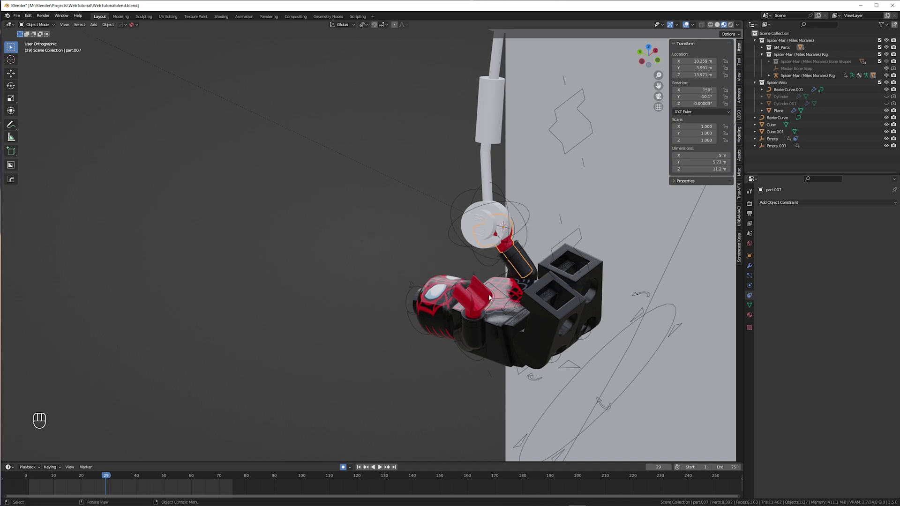
middle_click_drag(548, 284, 511, 284)
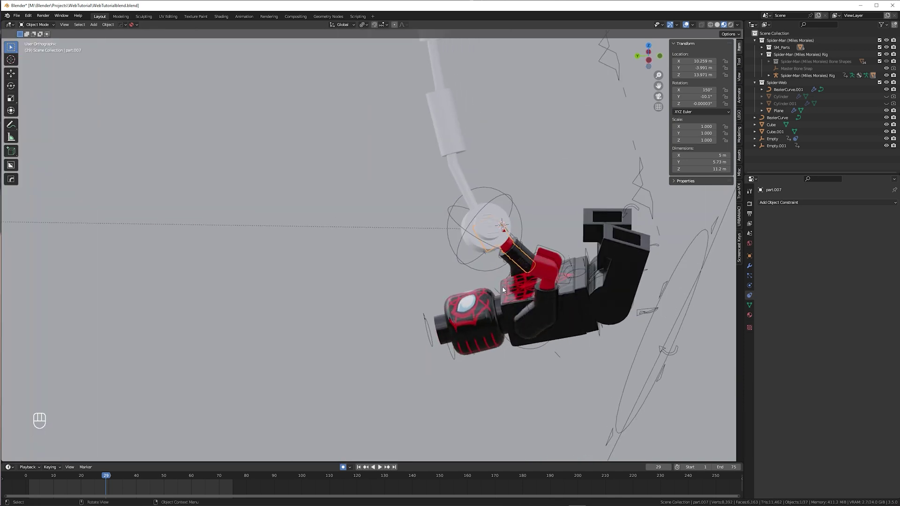
scroll(502, 290, "down", 1)
Snap the detached hand-end empty to the 3D cursor at frame 30
key("Right")
scroll(500, 289, "down", 7)
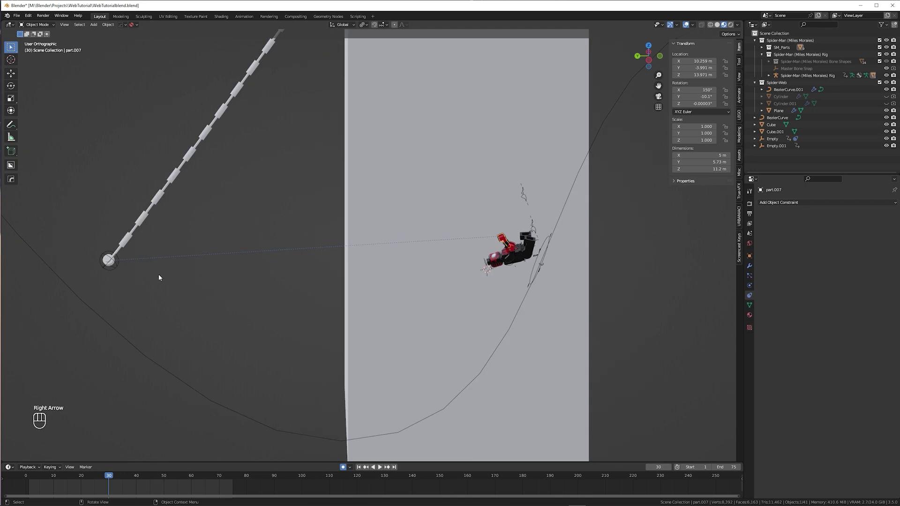
left_click(109, 261)
key("shift+s")
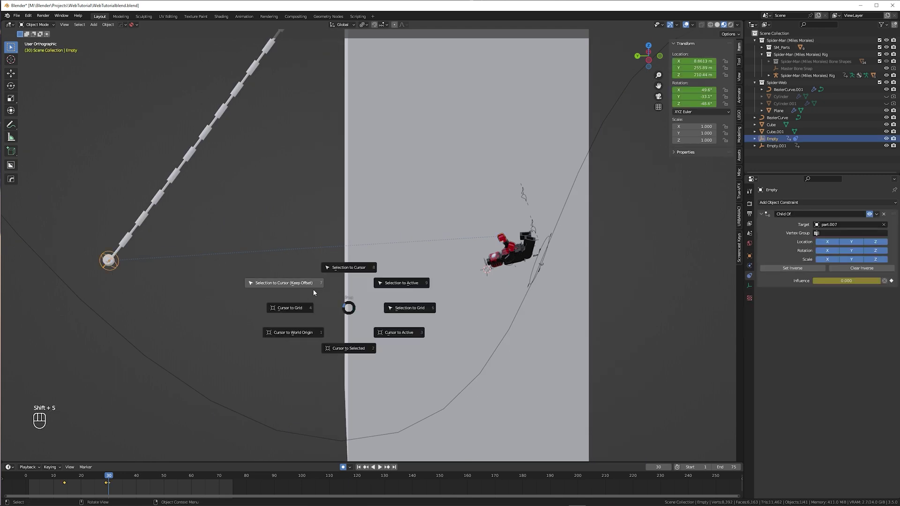
left_click(308, 284)
scroll(493, 271, "up", 3)
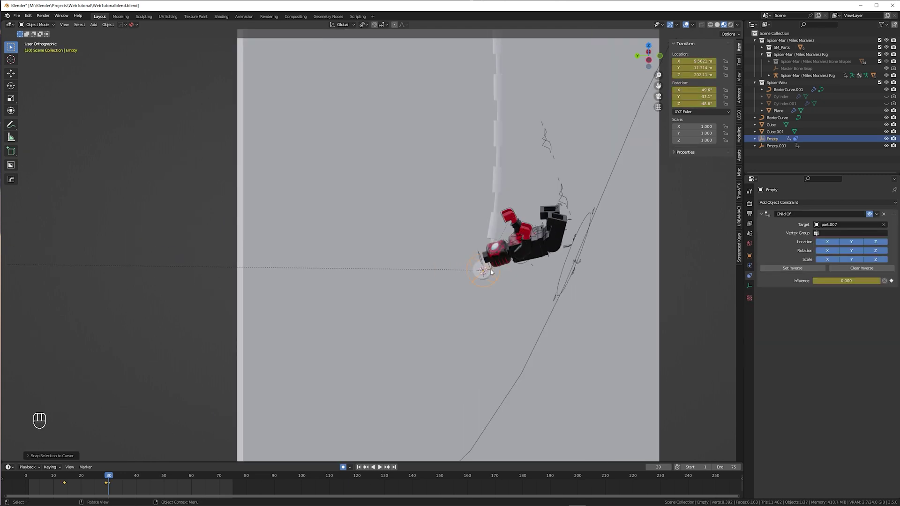
Compare frames 29 and 30 and rotate the hand-end empty at frame 30 so the web's bend matches the previous frame
key("Left")
key("Right")
key("Left")
key("Right")
scroll(428, 279, "down", 4)
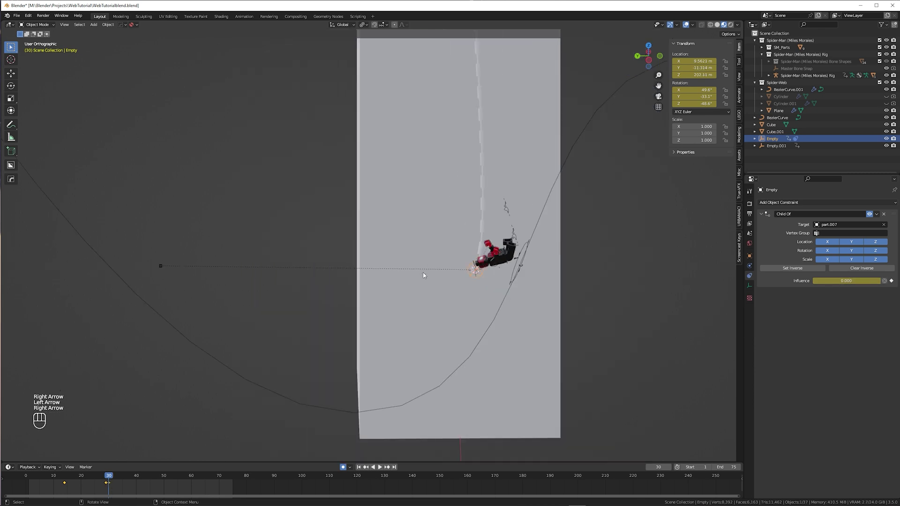
middle_click_drag(427, 278, 439, 300)
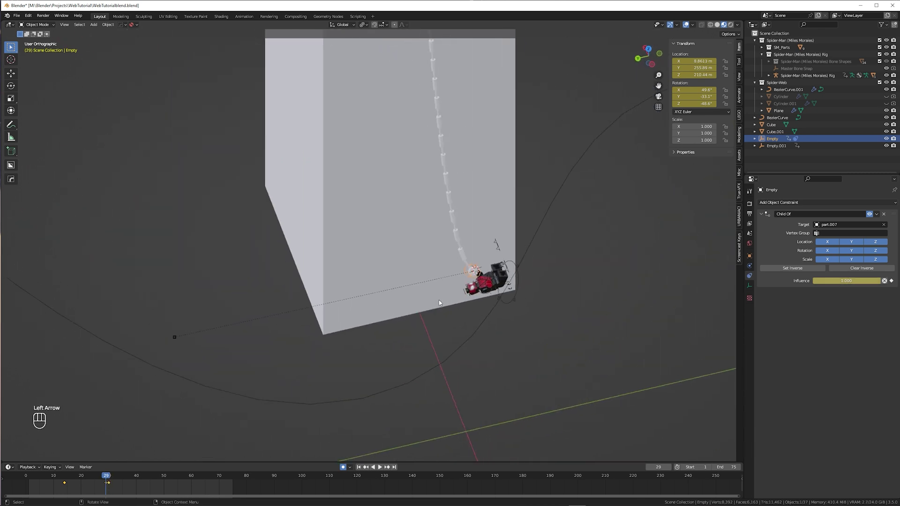
key("r")
left_click(483, 270)
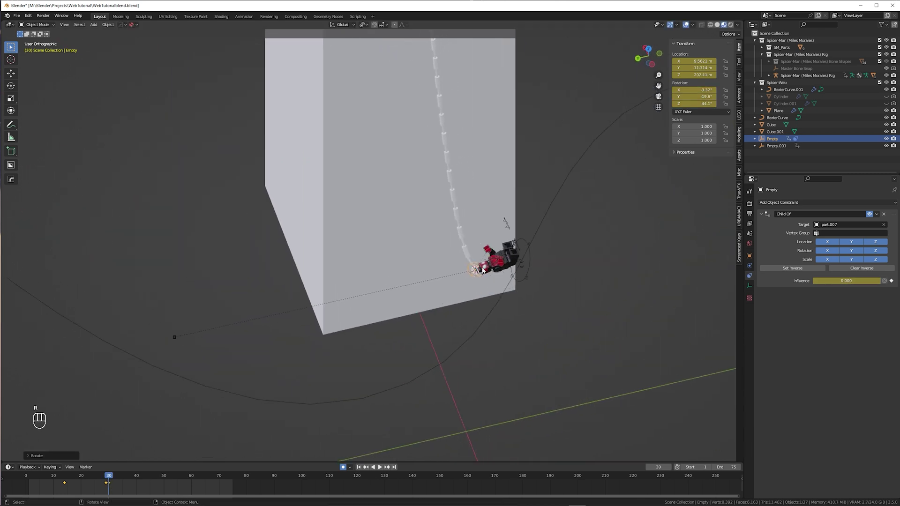
key("Left")
key("Right")
key("Left")
key("Right")
Move the hand-end empty onward along the swing to about Y -45 m at frame 35, in the left orthographic view
middle_click_drag(448, 298, 487, 279)
key("Left")
key("Right")
key("Right")
key("Right")
key("Right")
key("Right")
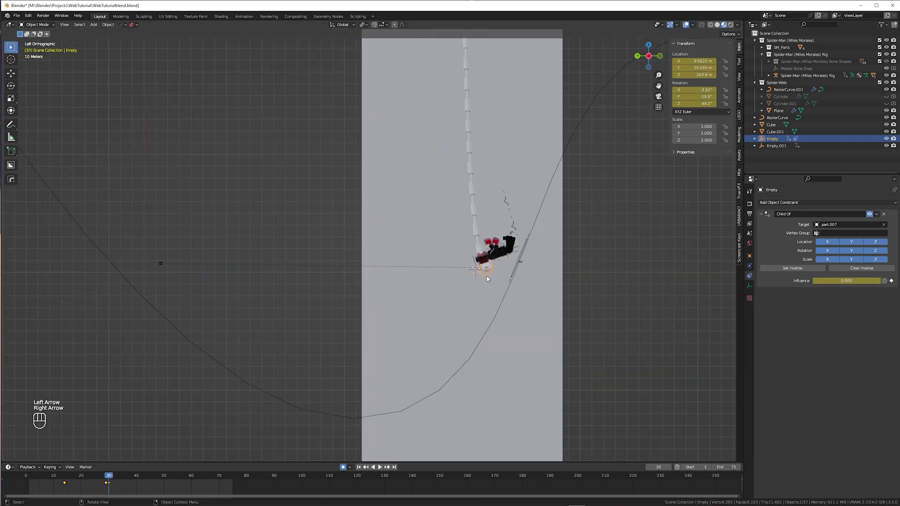
key("Right")
key("g")
left_click(516, 269)
Swing the hand-end empty back to about Y 58 m at frame 50 and rotate it to follow the hanging web
key("Right")
key("Right")
key("Right")
key("Right")
key("Right")
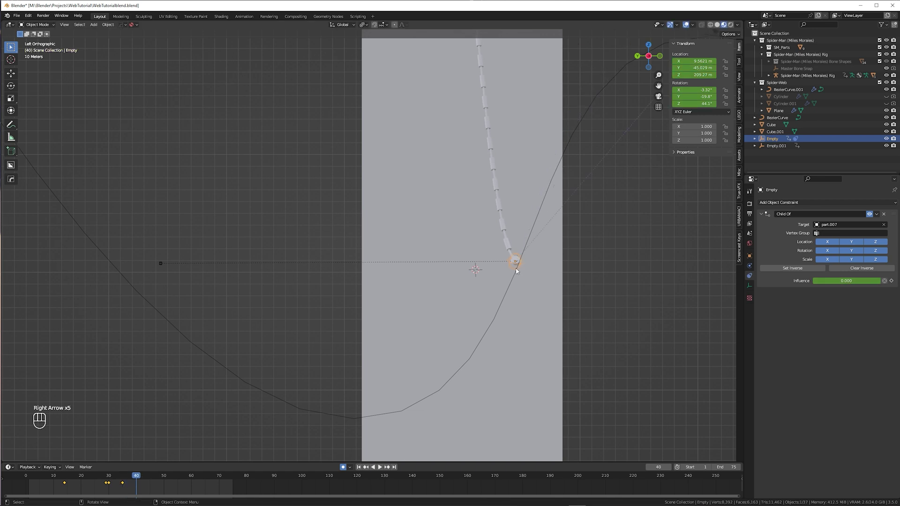
key("g")
left_click(394, 266)
key("r")
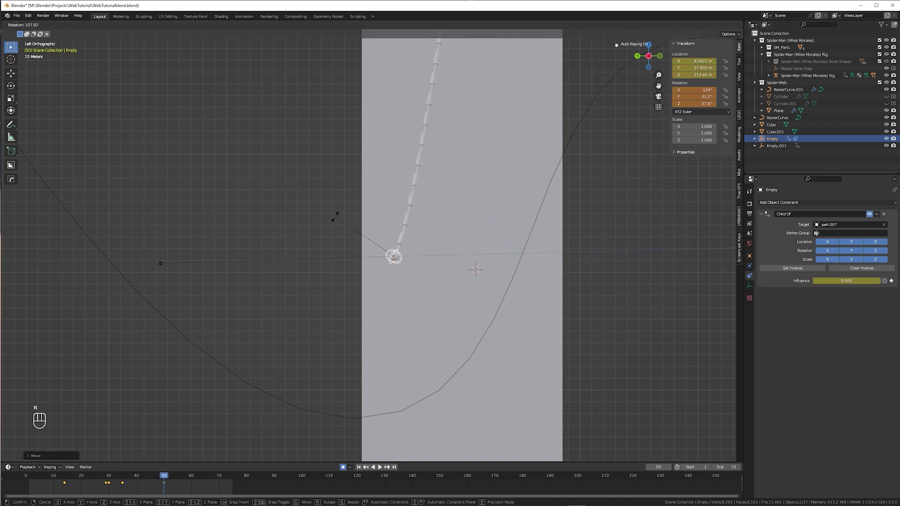
left_click(336, 215)
Play back the released web, then settle the hand-end empty at about Y 0 m on frame 63 and rotate it so the web hangs straight
left_click(67, 476)
key("shift+space")
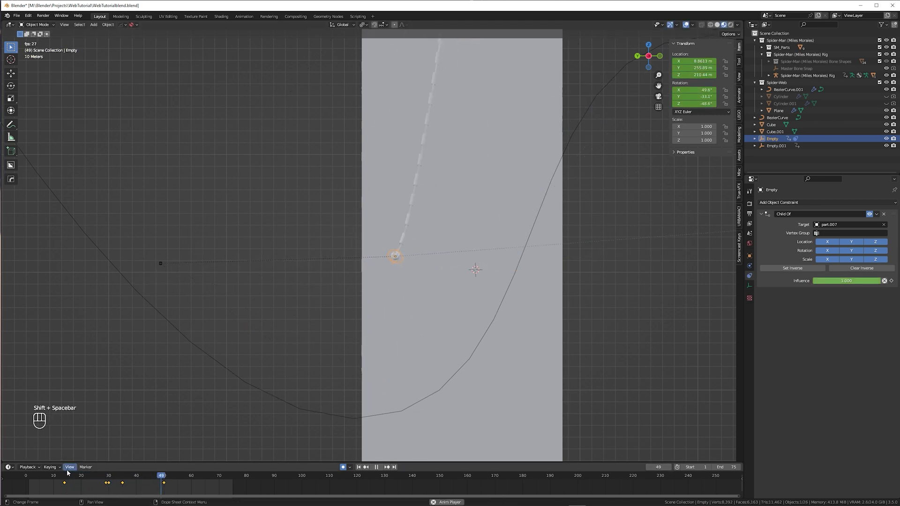
key("g")
left_click(450, 313)
key("r")
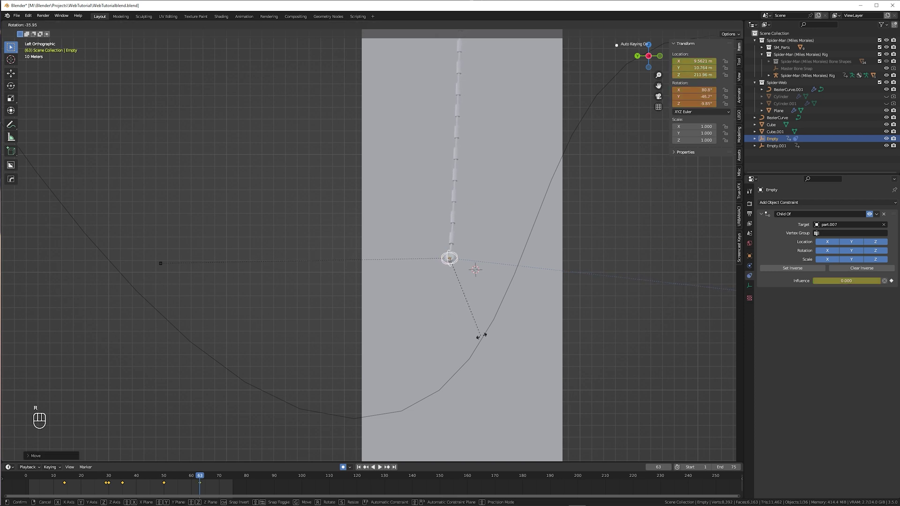
left_click(501, 339)
key("g")
left_click(509, 336)
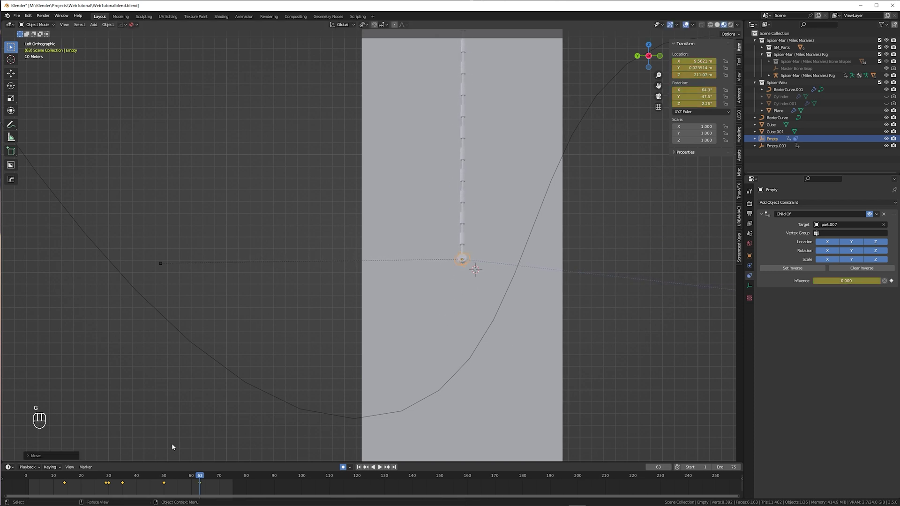
Play back the web's swing and retime the hand-end empty's last two keyframes to about frames 51 and 68
key("shift+space")
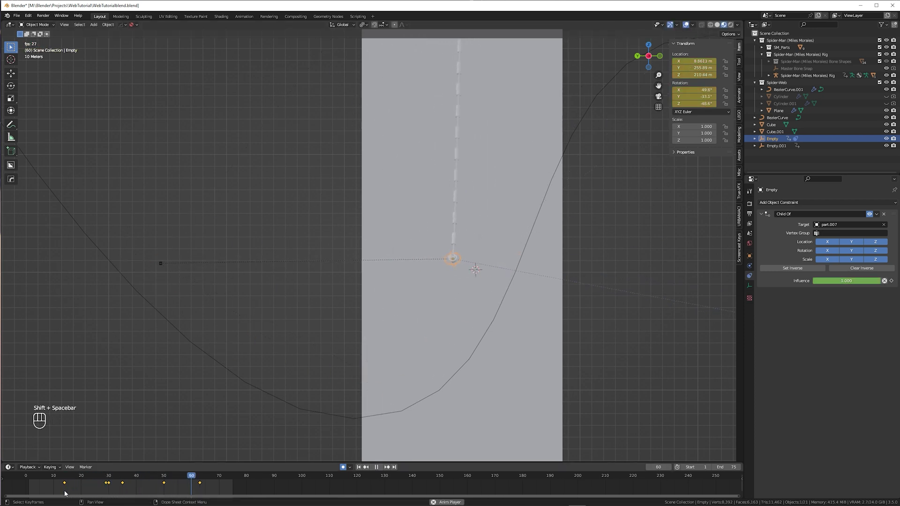
scroll(319, 337, "down", 3)
middle_click_drag(387, 316, 384, 341)
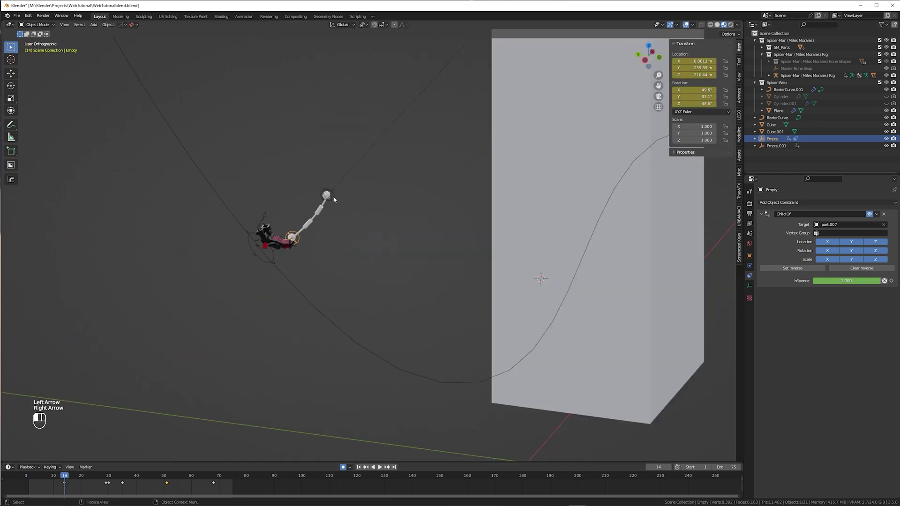
Select both web empties at frame 13 and move them about 564 m straight down along Z, below the ground
left_click(327, 195)
left_click(296, 242)
key("Left")
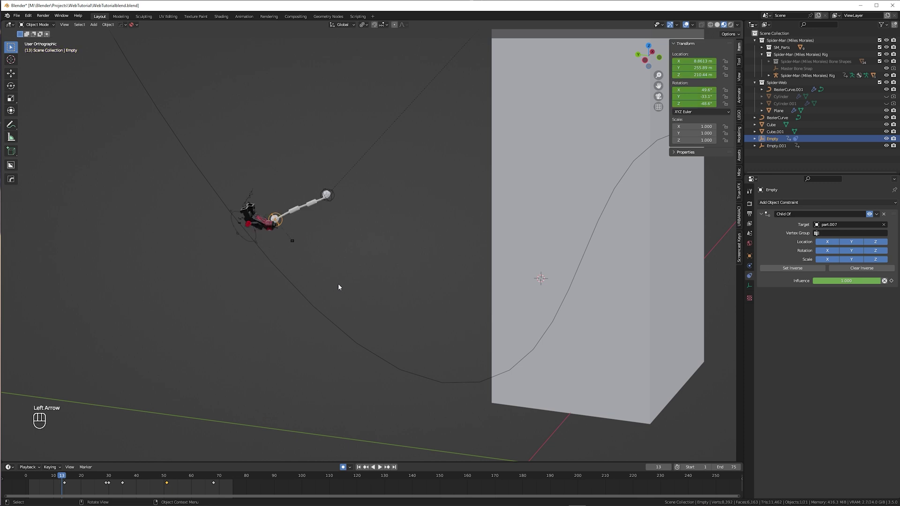
left_click(327, 195, "shift")
scroll(318, 275, "down", 5)
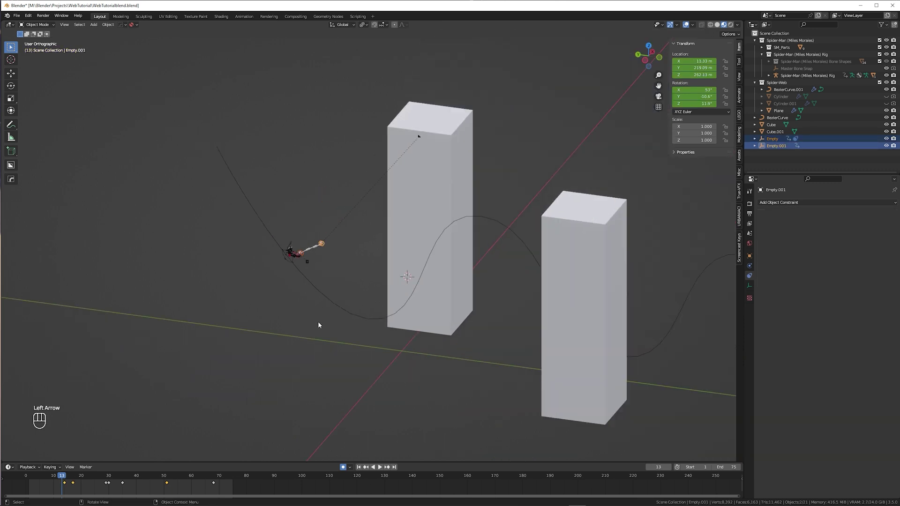
key("grave")
left_click(279, 338)
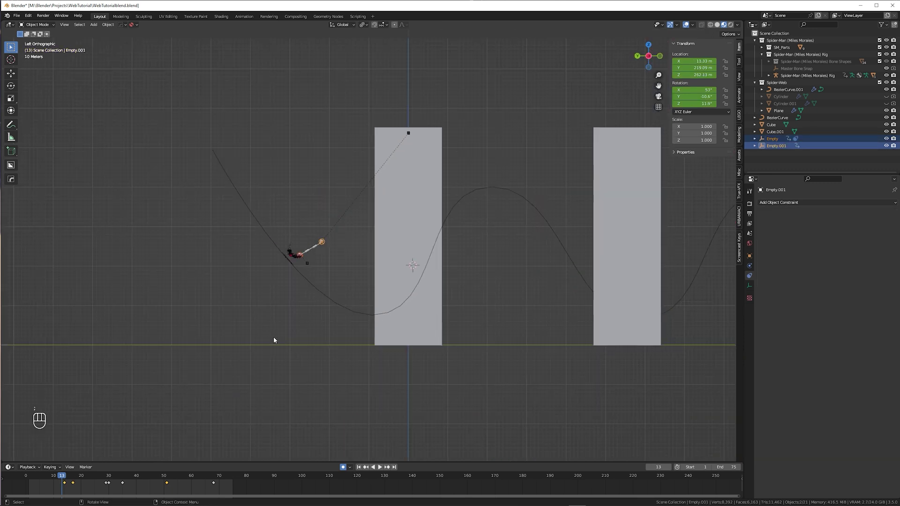
key("g")
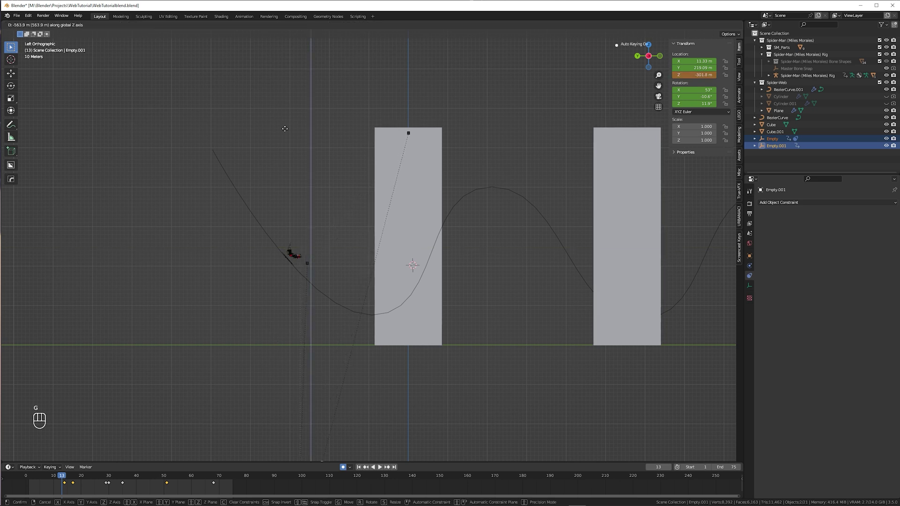
left_click(278, 255)
Step back to frame 9 and check where the web sits before it is shot
scroll(278, 255, "up", 4)
key("Left")
key("Left")
key("Left")
key("Left")
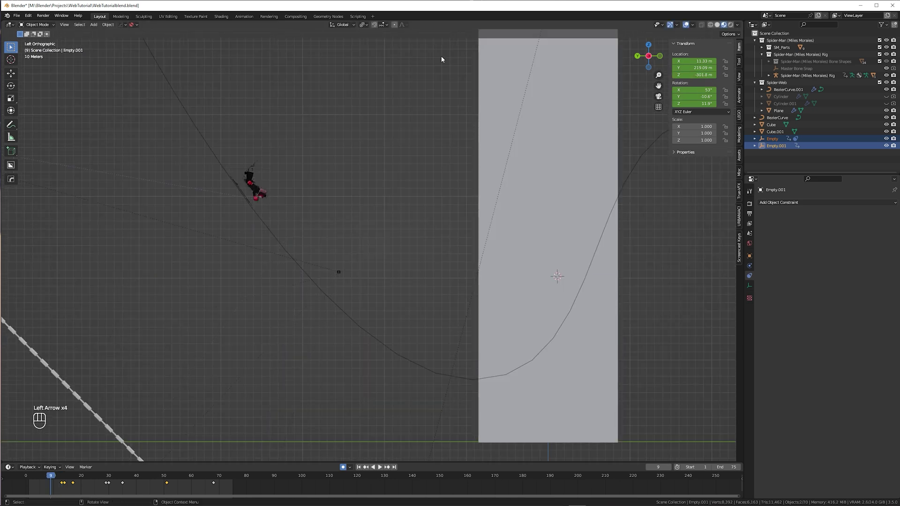
Keyframe the hand-end empty's Child Of influence at 1.000 on frame 14 and 0.000 on frame 13, and scrub through the shot
scroll(252, 196, "down", 5)
scroll(86, 190, "up", 3)
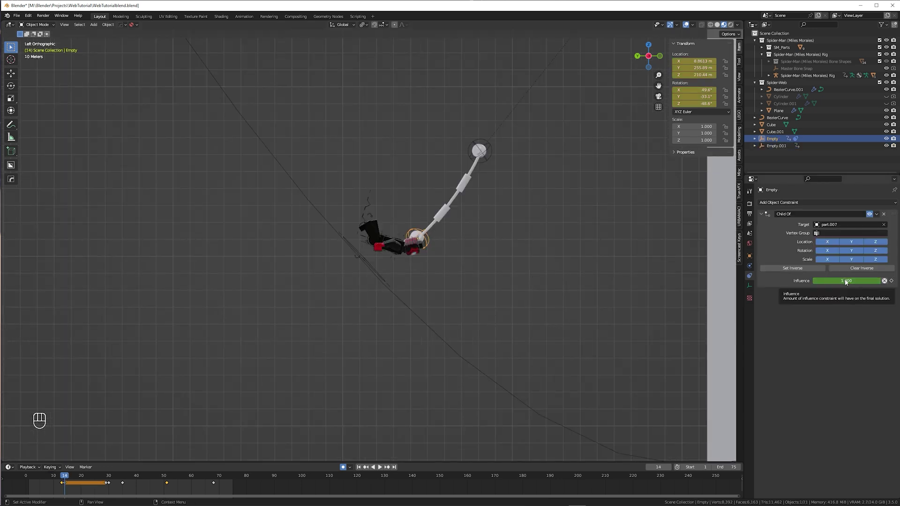
key("i")
key("Left")
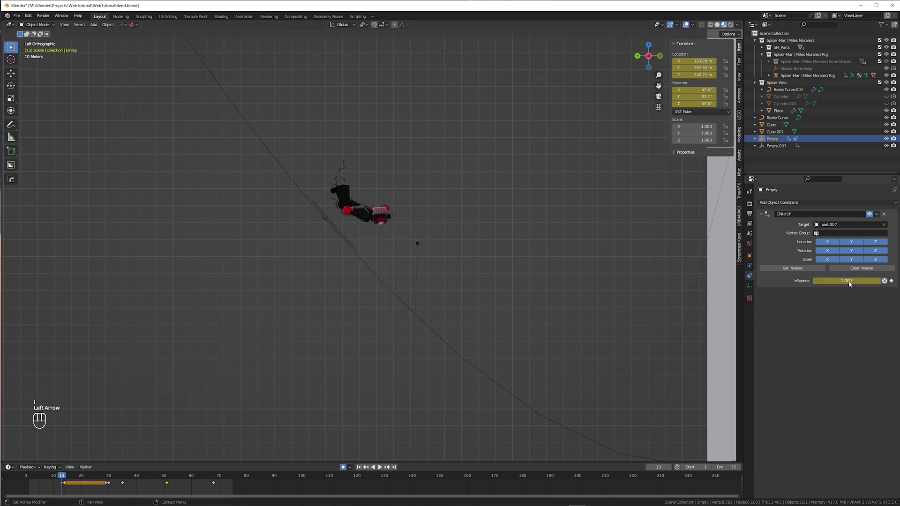
left_click_drag(849, 283, 801, 283)
scroll(530, 281, "down", 10)
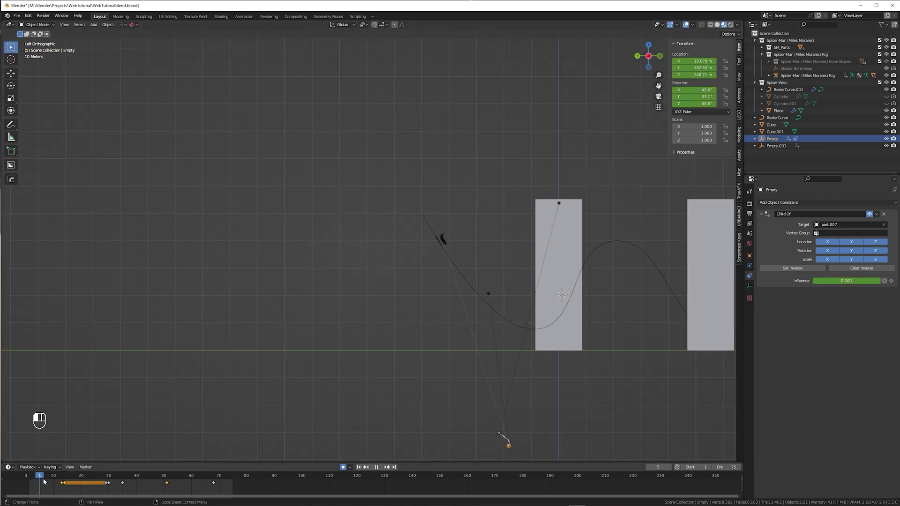
left_click_drag(48, 481, 85, 492)
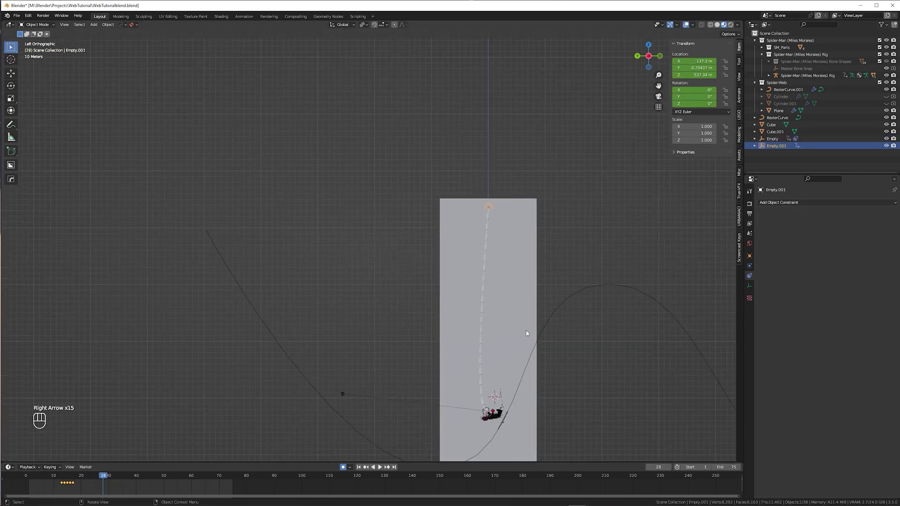
Advance to frame 49 and snap the 3D cursor to Spider-Man's other hand, where the second web starts
middle_click_drag(526, 333, 309, 263)
key("Right")
key("Right")
key("Right")
key("Right")
key("Right")
key("Right")
key("Right")
key("Right")
key("Right")
key("Right")
key("Right")
key("Right")
key("Right")
key("Right")
key("Right")
key("Right")
key("Right")
key("Right")
key("Right")
middle_click_drag(305, 255, 315, 249)
scroll(316, 249, "up", 3)
key("Right")
key("Right")
scroll(316, 248, "up", 3)
middle_click_drag(373, 230, 393, 229)
scroll(524, 304, "up", 2)
scroll(532, 269, "up", 3)
left_click(537, 264)
left_click(537, 263)
key("shift+s")
left_click(578, 288)
scroll(491, 301, "down", 3)
In Edit Mode on BezierCurve.001, draw a short second web curve extending outward from the hand
left_click(788, 89)
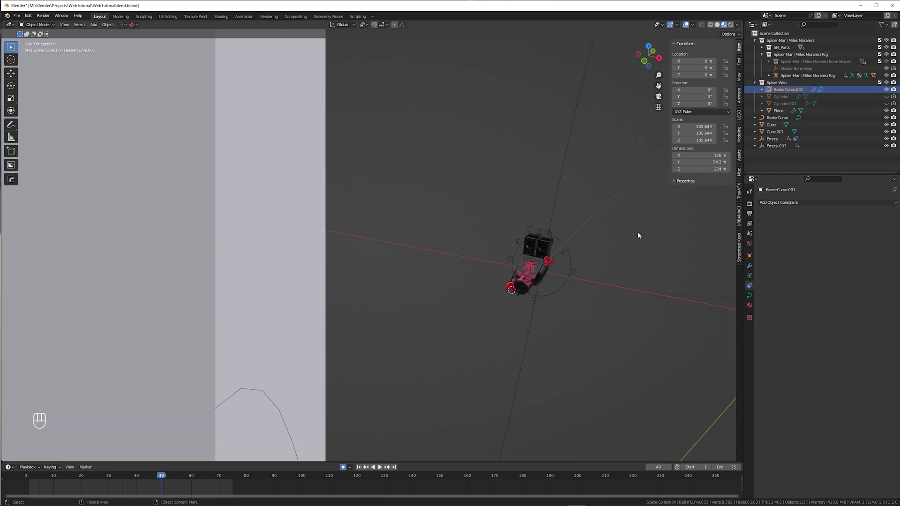
left_click(40, 25)
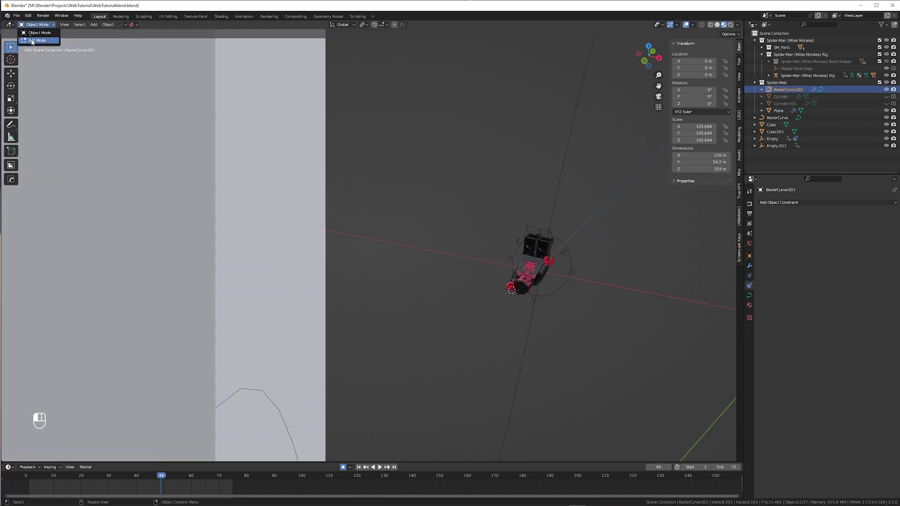
left_click(32, 41)
left_click(11, 150)
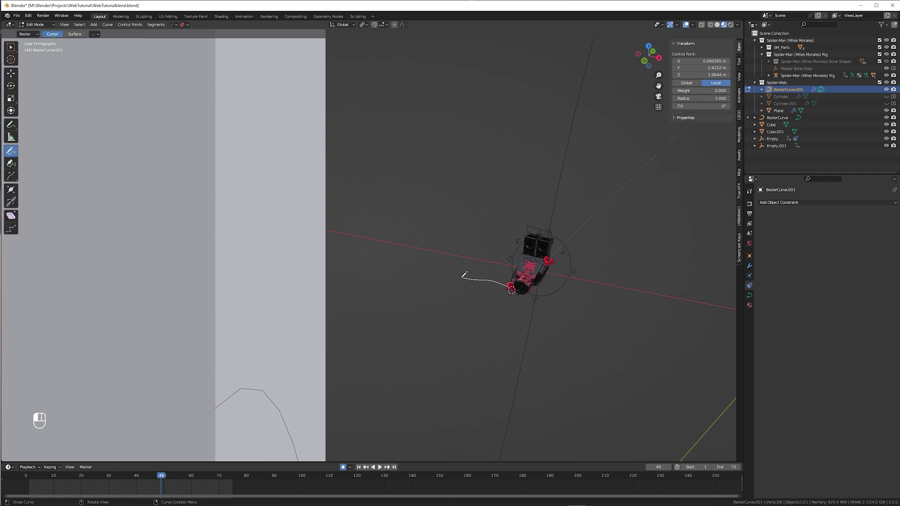
left_click_drag(463, 276, 452, 277)
middle_click_drag(497, 292, 504, 288)
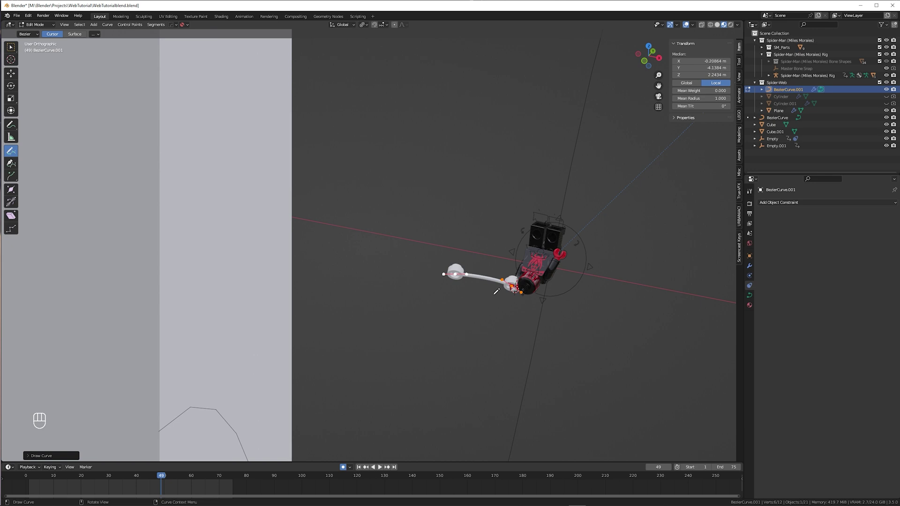
Select the new curve's control point at the hand and snap it to the 3D cursor, keeping the offset
left_click(35, 25)
key("w")
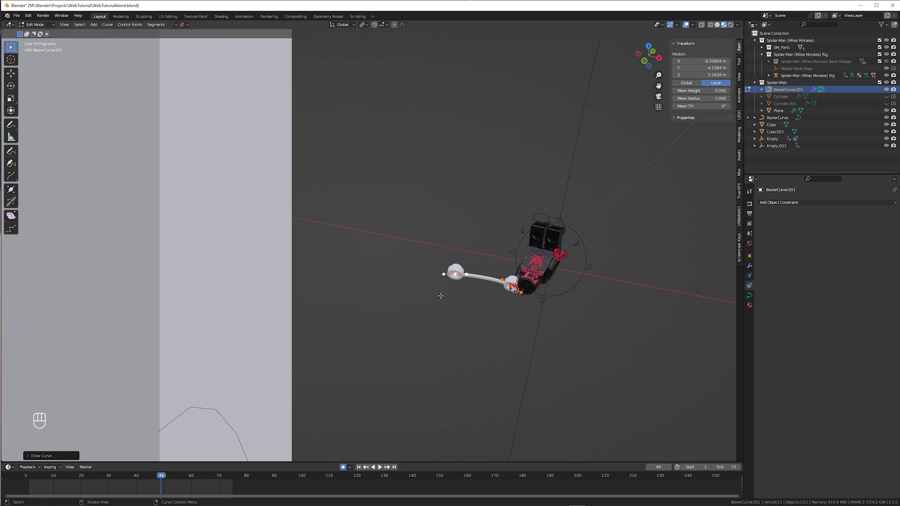
left_click(512, 286)
key("shift+s")
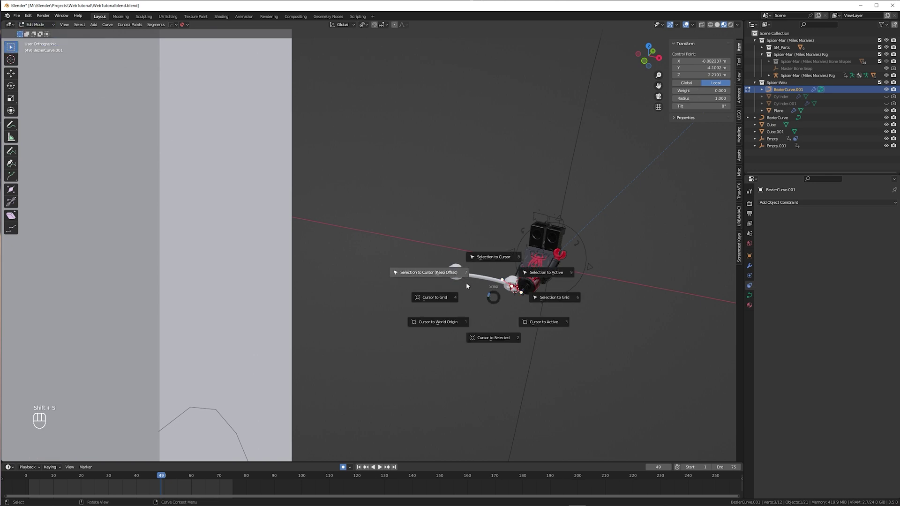
left_click(432, 271)
scroll(491, 291, "up", 7)
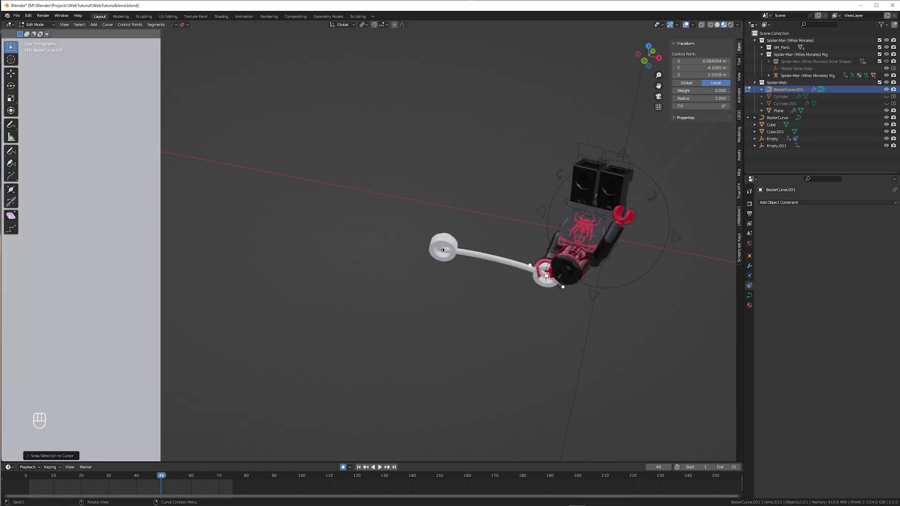
Hook the hand-end control point to a new empty object and display that empty as a 5.8 m sphere
key("ctrl+h")
left_click(488, 265)
key("Tab")
key("Tab")
left_click(827, 202)
left_click(844, 220)
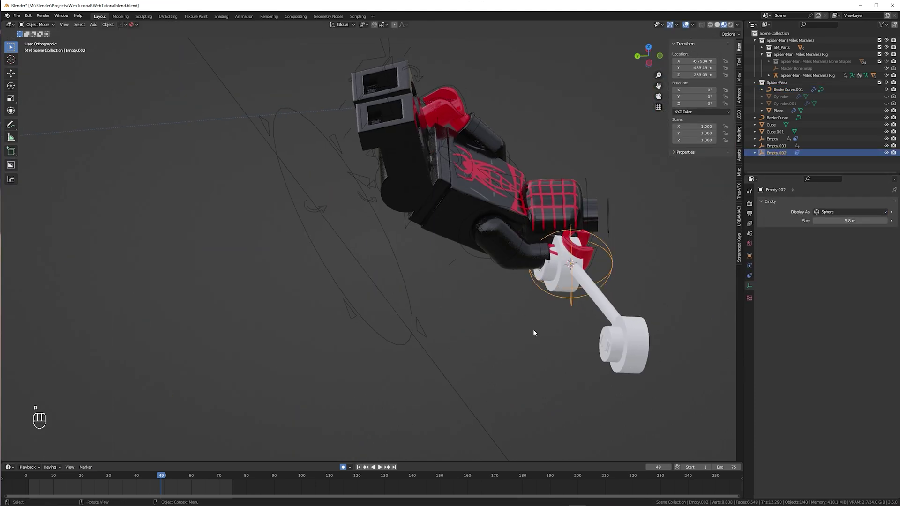
Move the new hand-end empty slightly so that the web end sits in the hand's grip
key("g")
left_click(583, 250)
middle_click_drag(583, 250, 525, 272)
scroll(525, 271, "down", 8)
middle_click_drag(525, 272, 484, 284, "shift")
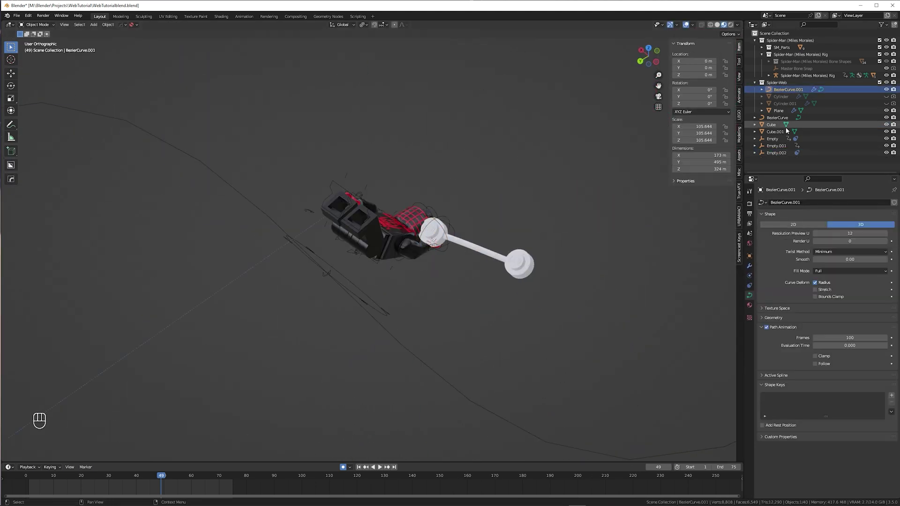
Hook the second web's far control point to another new empty and display that empty as a sphere
key("Tab")
middle_click_drag(434, 263, 534, 307)
scroll(534, 300, "up", 4)
key("g")
left_click(418, 283)
key("ctrl+z")
middle_click_drag(418, 283, 492, 287)
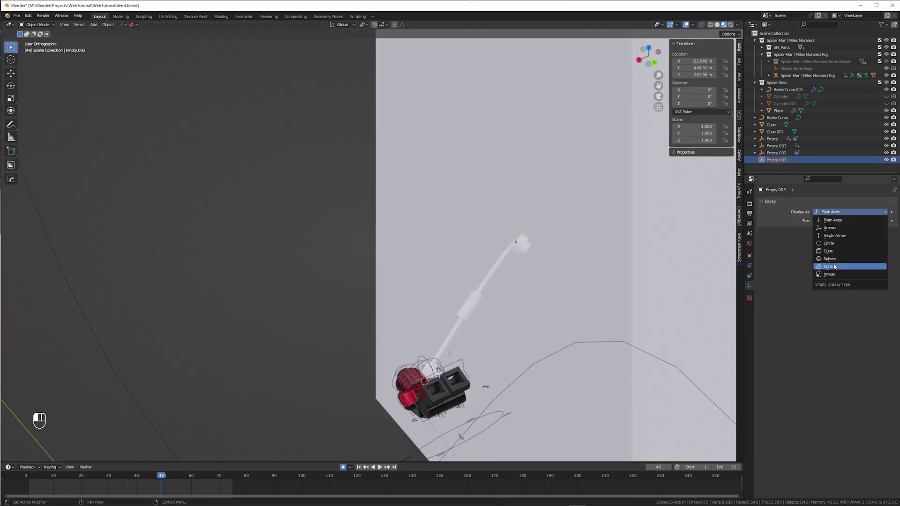
left_click(834, 258)
Three frames ahead, place the 3D cursor on the tower and snap the far-end empty to it
middle_click_drag(445, 244, 523, 263)
key("Right")
key("Right")
key("Right")
right_click(508, 377, "shift")
left_click(462, 433)
key("shift+s")
left_click(494, 302)
middle_click_drag(494, 302, 474, 299)
Step forward and back through the frames around the second web shot to check its motion
key("Right")
key("Right")
key("Right")
key("Left")
key("Left")
key("Left")
key("Left")
key("Left")
key("Left")
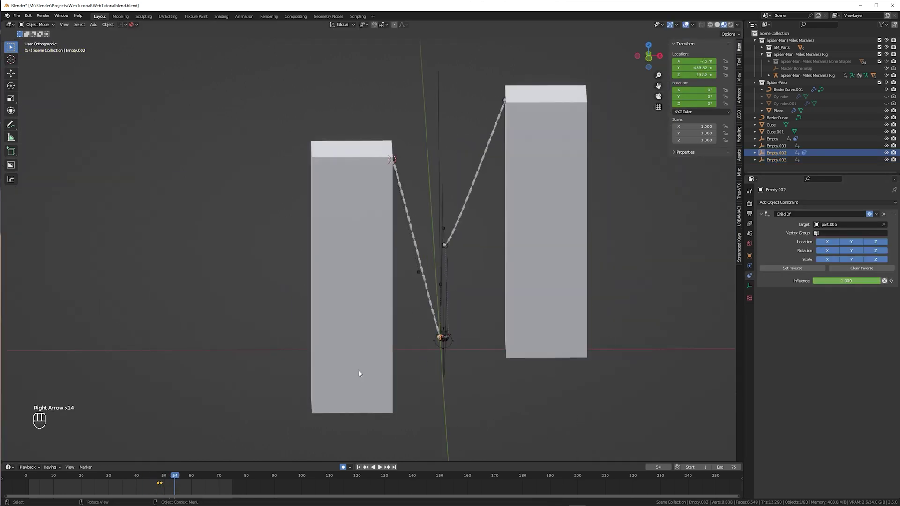
Play back both web swings from several angles, and inspect how the web's end meets the hand at frame 18
middle_click_drag(359, 374, 498, 298)
middle_click_drag(499, 297, 401, 333)
key("space")
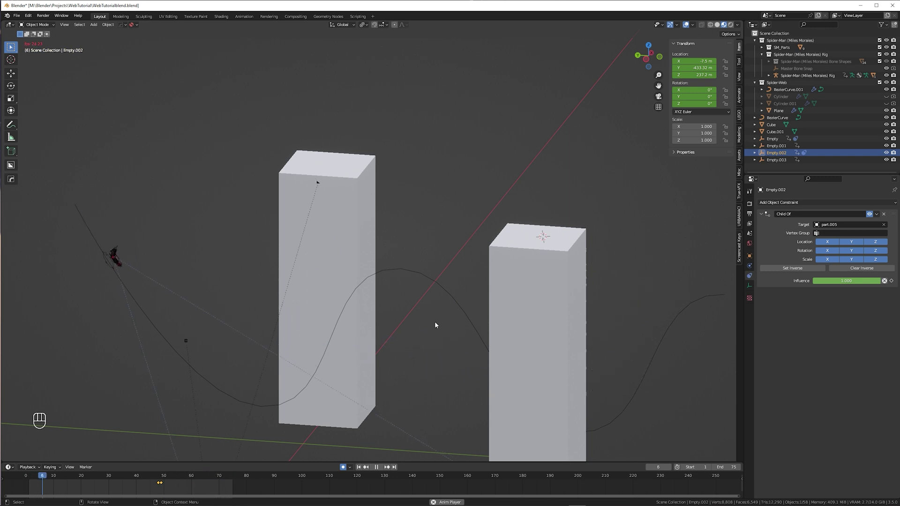
middle_click_drag(447, 323, 374, 327)
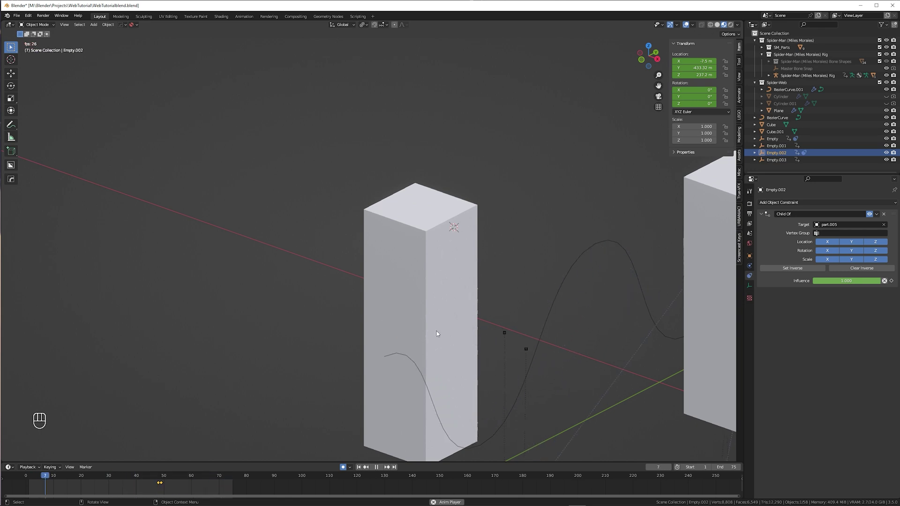
middle_click_drag(436, 331, 528, 331)
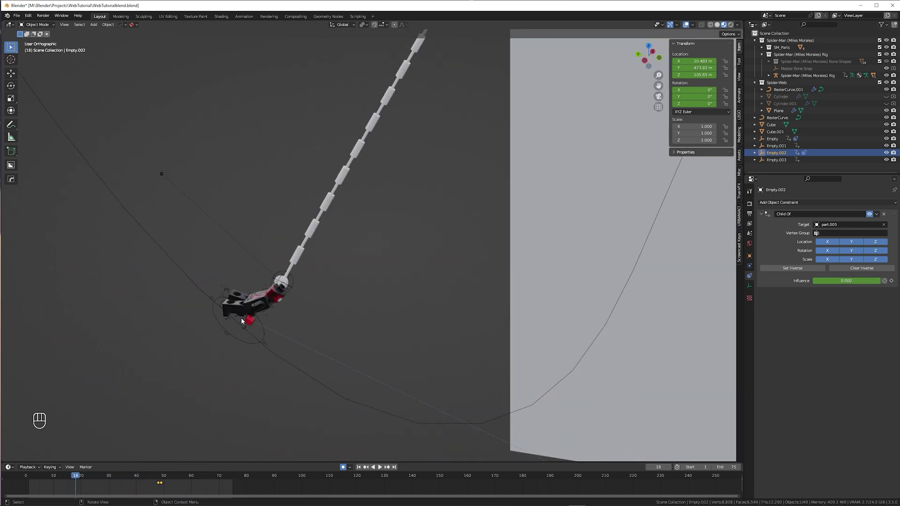
scroll(244, 311, "up", 8)
middle_click_drag(305, 288, 305, 286)
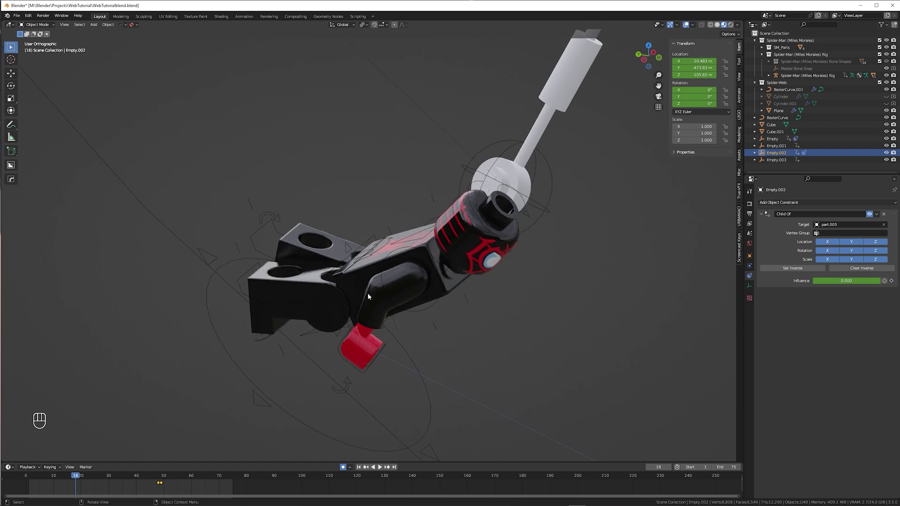
left_click(537, 226)
middle_click_drag(535, 263, 523, 223)
scroll(474, 249, "up", 3)
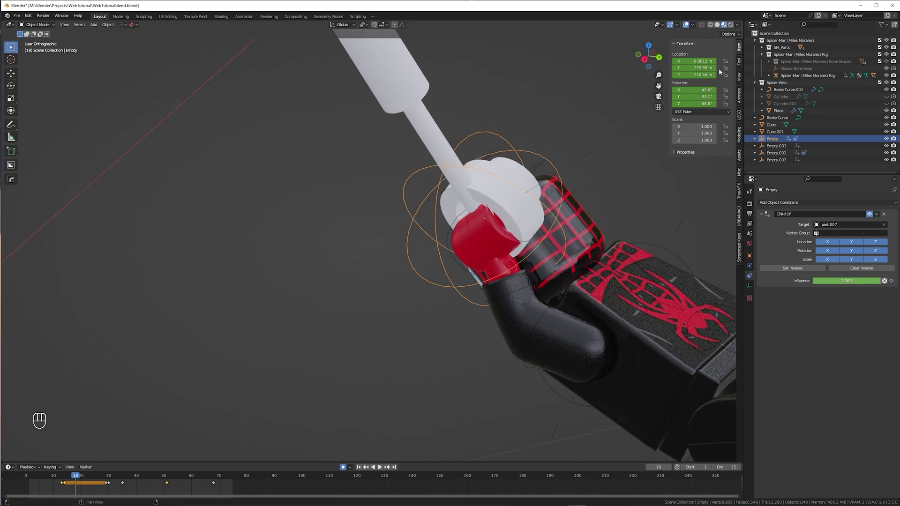
Split the 3D viewport, switch the new area to the Geometry Node Editor and show the Plane's node tree
left_click_drag(742, 22, 361, 29)
left_click(373, 25)
left_click(390, 83)
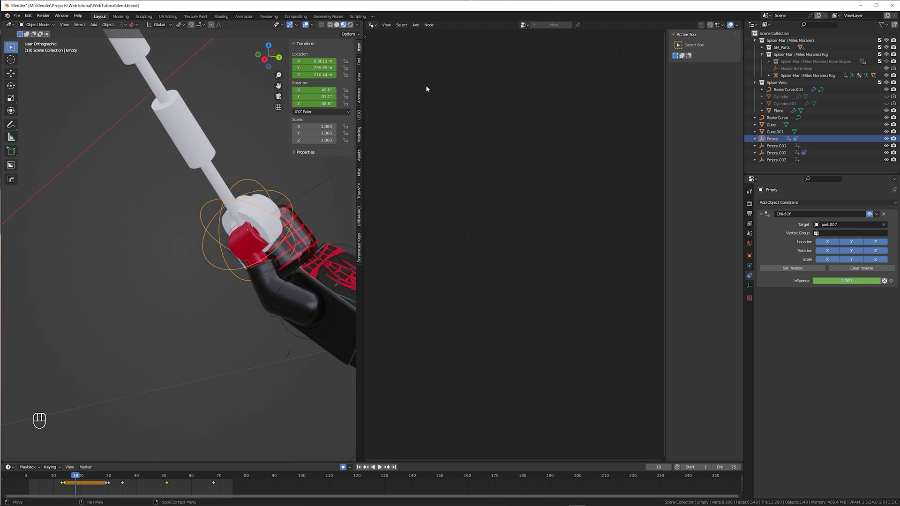
left_click(785, 112)
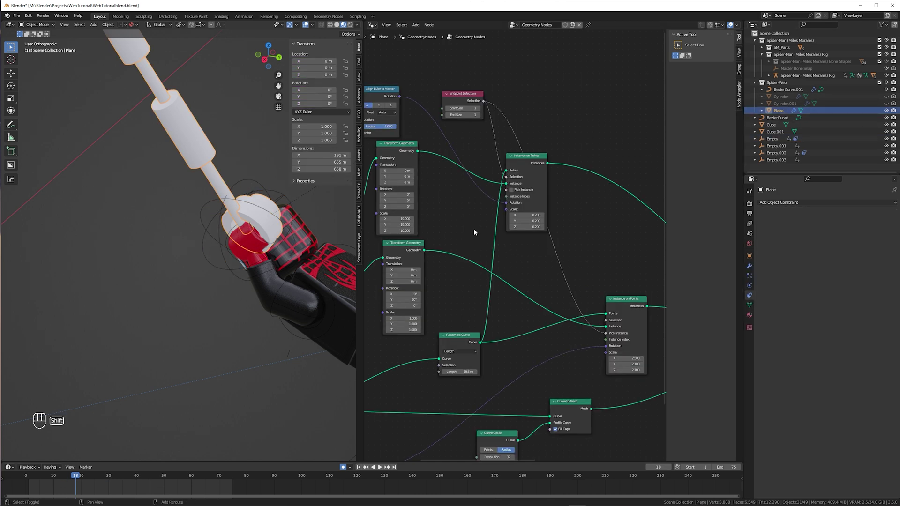
middle_click_drag(474, 227, 569, 263, "shift")
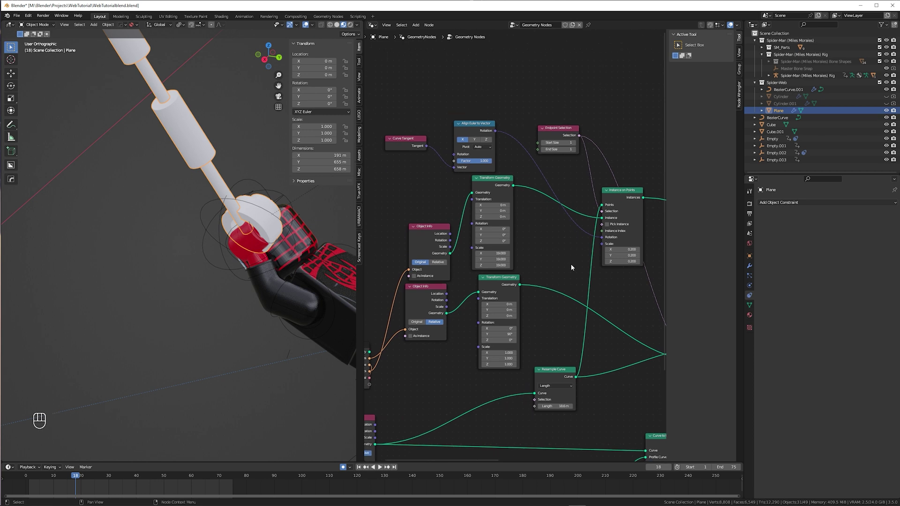
Set the Endpoint Selection node's Start Size to 0 to remove the end stud at the hand
left_click(543, 143)
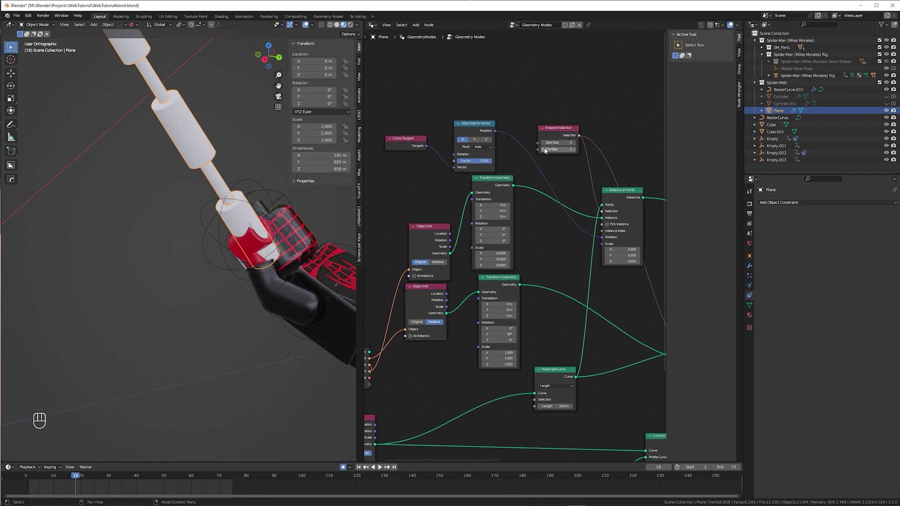
left_click(572, 145)
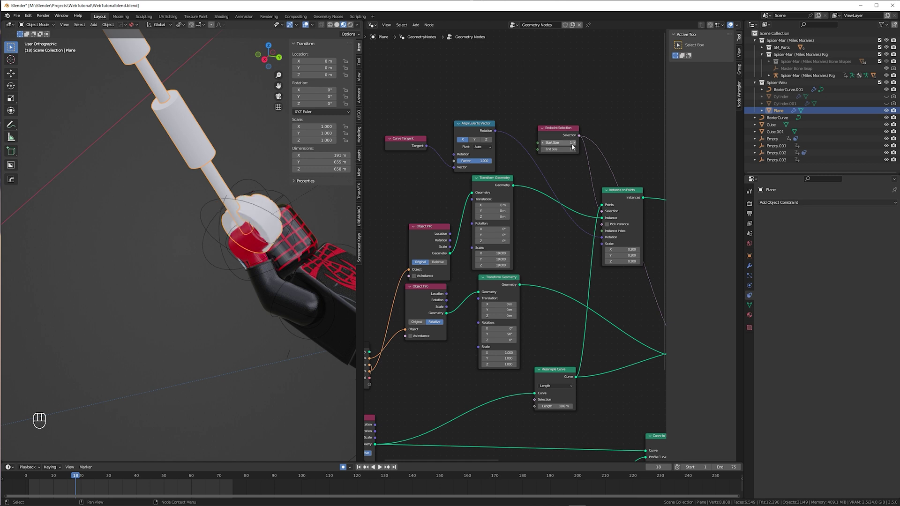
left_click(544, 144)
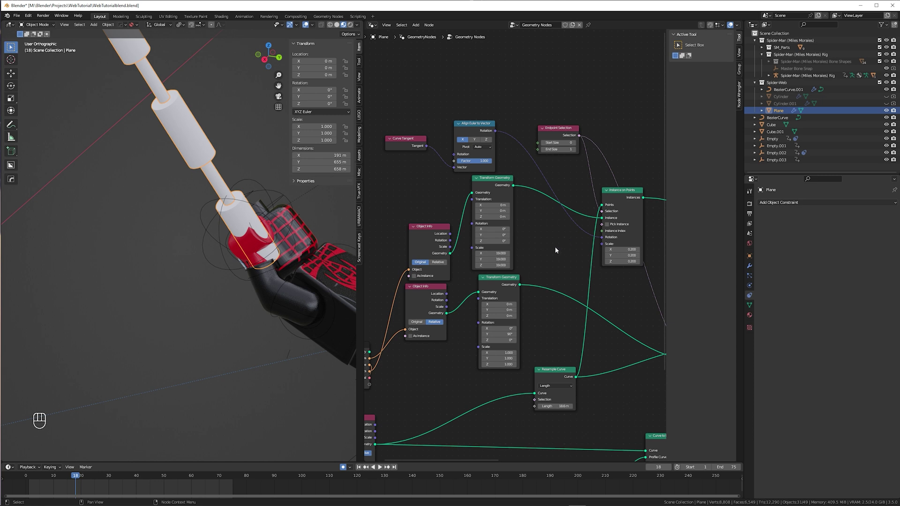
Add an Offset Point in Curve node to the web's node tree and set its Offset to -1
key("shift+a")
type("of")
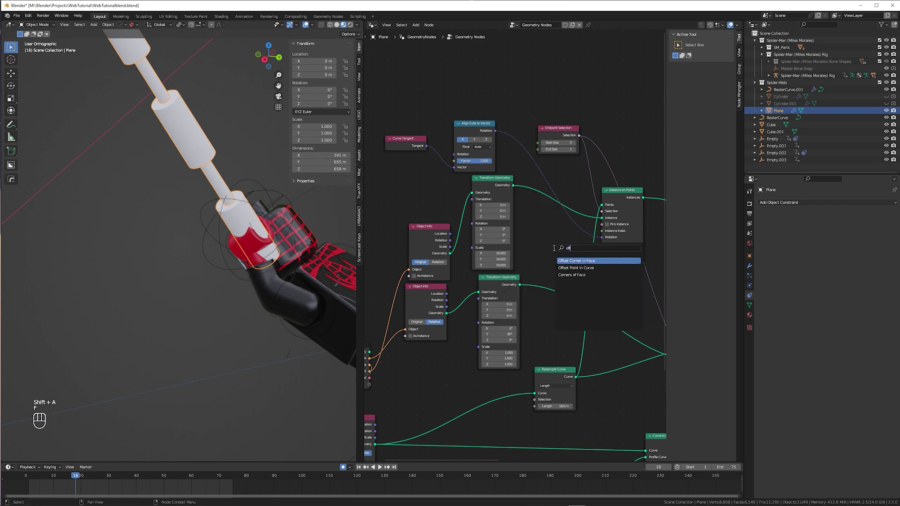
left_click(576, 267)
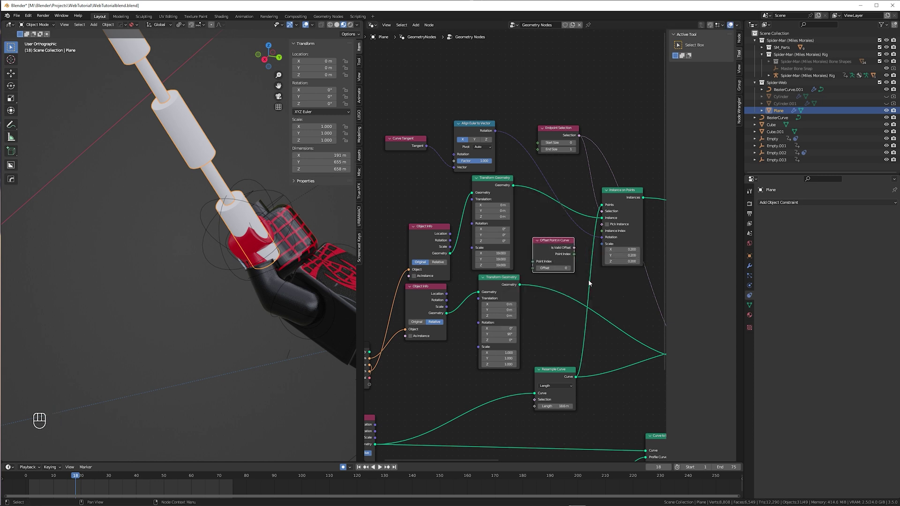
left_click(563, 265)
middle_click_drag(562, 278, 480, 274)
scroll(480, 274, "up", 5)
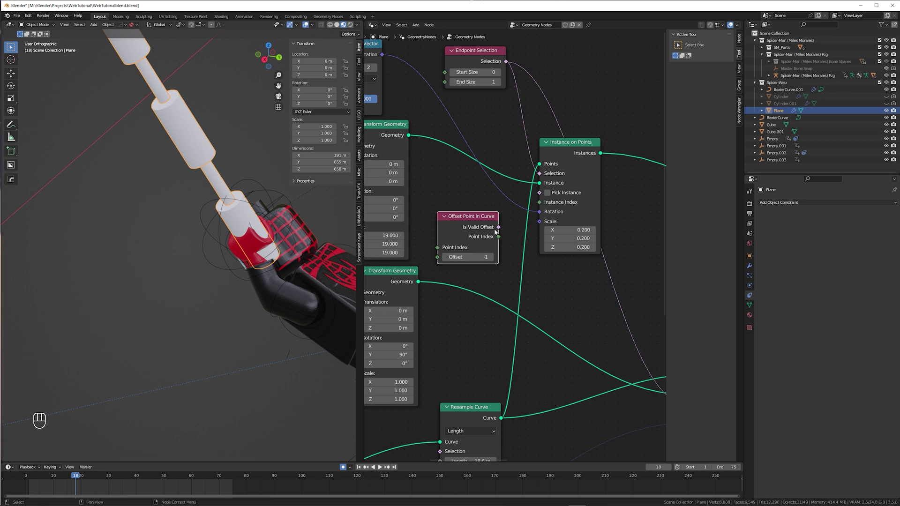
Place the Offset Point in Curve node near the second Instance on Points and connect Is Valid Offset to its Selection
middle_click_drag(530, 309, 479, 210)
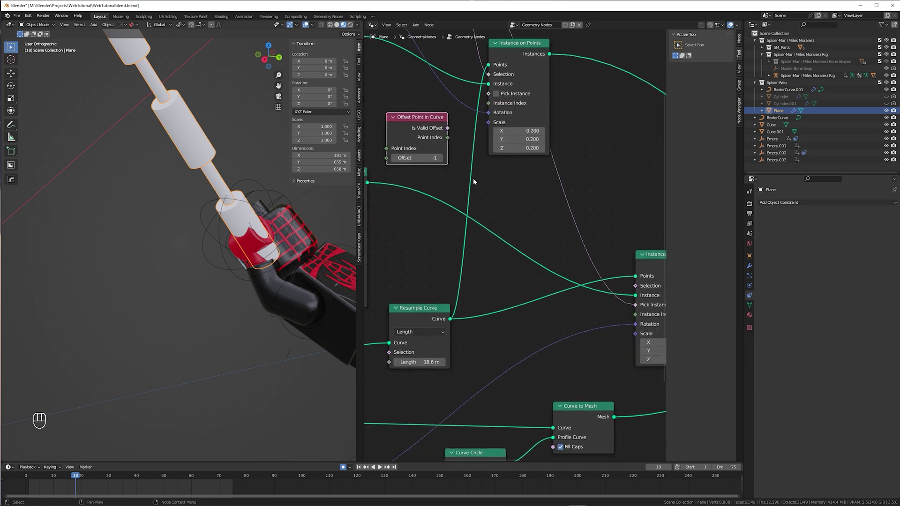
left_click_drag(432, 134, 623, 184)
middle_click_drag(600, 289, 547, 253)
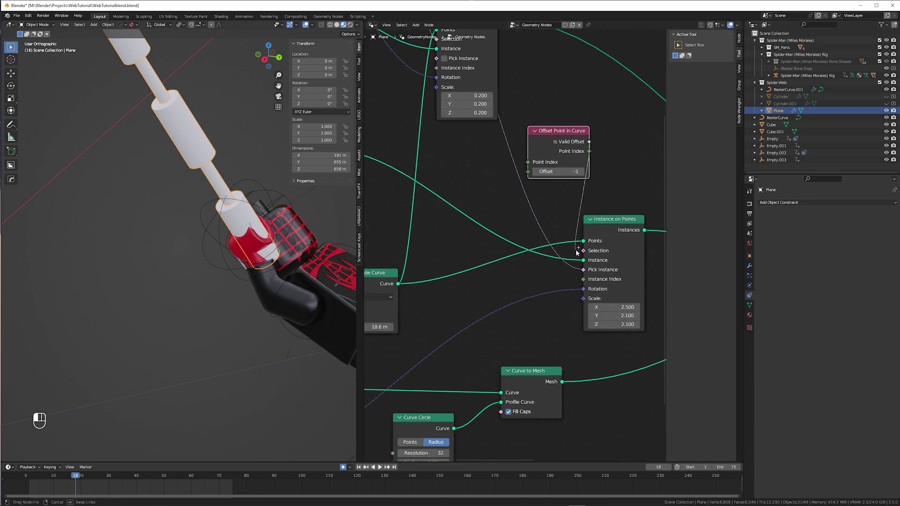
left_click_drag(580, 254, 582, 250)
scroll(553, 253, "down", 4)
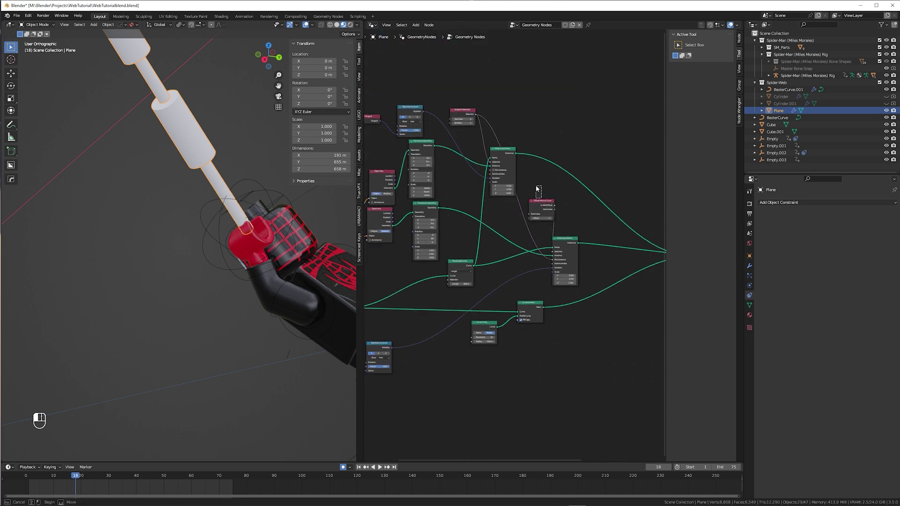
Unhide the Cylinder.001 end stud and duplicate it in place
left_click(886, 96)
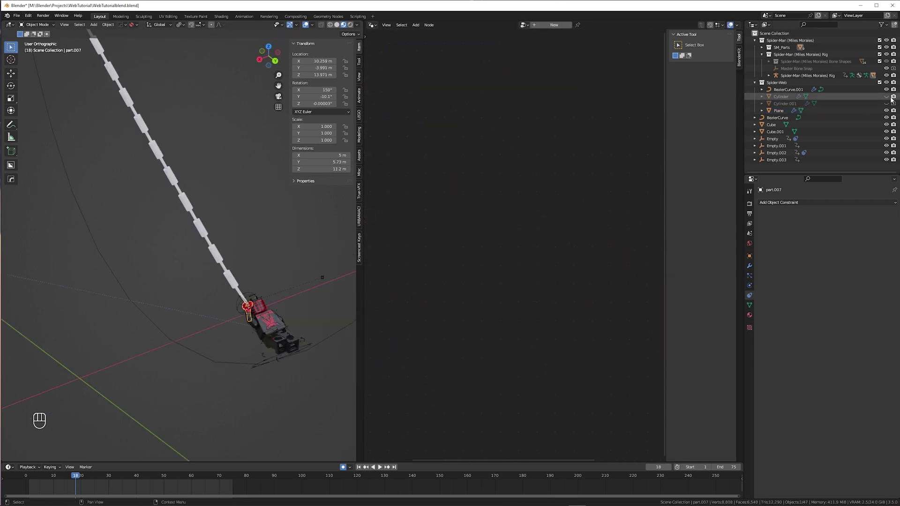
left_click(891, 97)
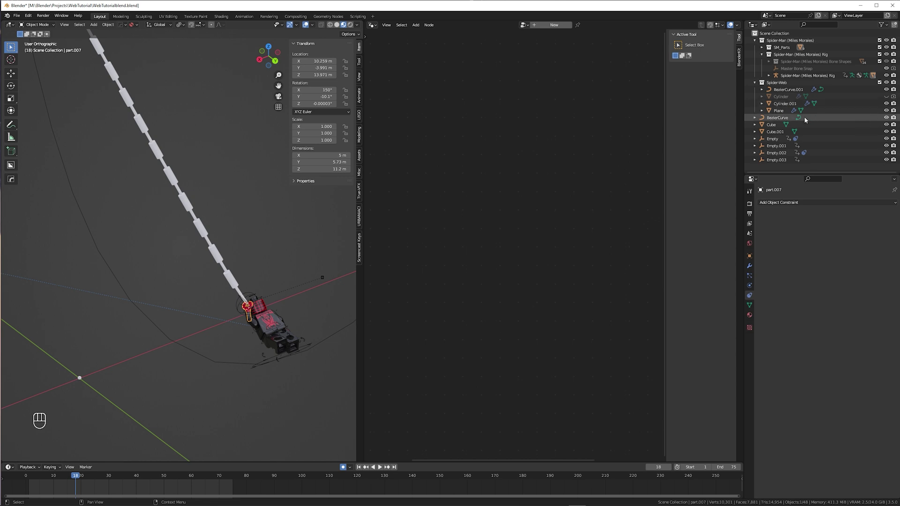
left_click(844, 104)
key("shift+d")
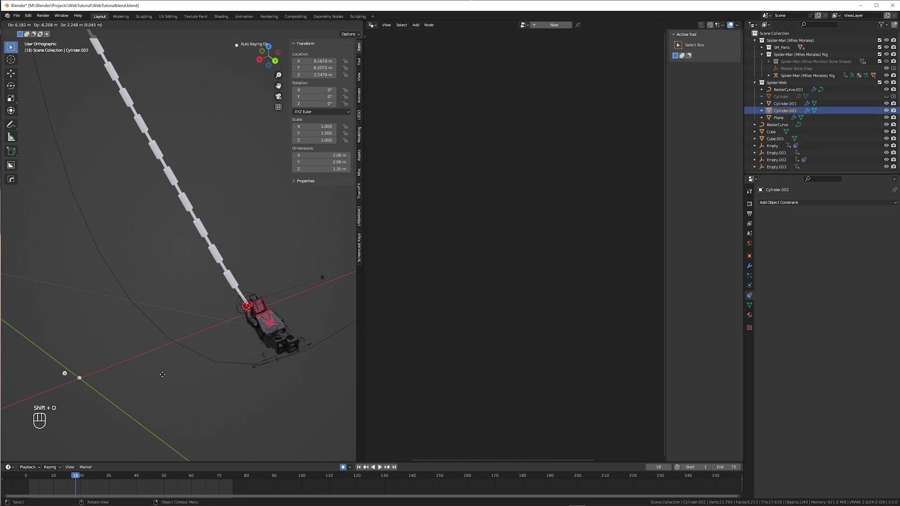
right_click(168, 375)
Snap the duplicated stud to the 3D cursor at Spider-Man's hand and scale it up to about 3.55
scroll(168, 310, "up", 5)
key("shift+s")
middle_click_drag(73, 391, 141, 335, "shift")
left_click(164, 285)
scroll(165, 287, "down", 5)
scroll(161, 327, "up", 10)
key("s")
left_click(271, 367)
scroll(140, 323, "down", 4)
scroll(141, 324, "up", 3)
In the right side view, rotate the duplicated stud about -45° around X and move it onto the hand
key("grave")
left_click(180, 336)
key("r")
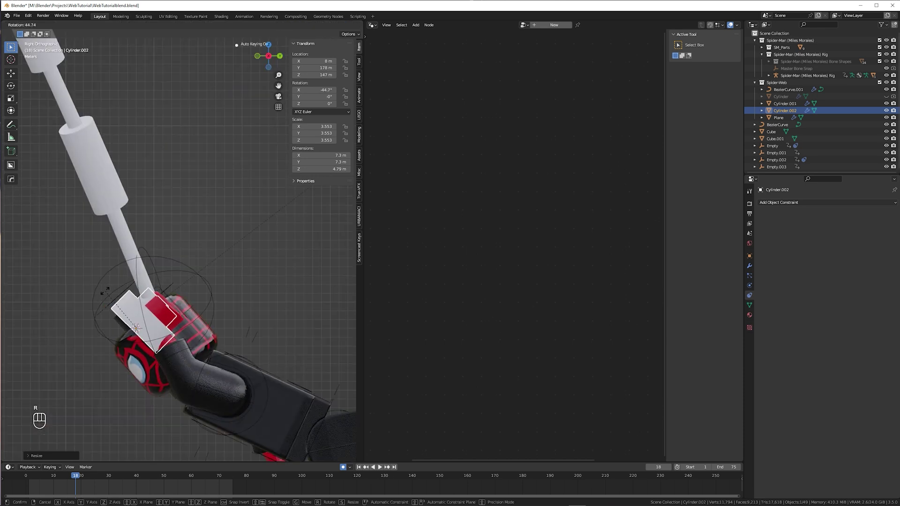
left_click(105, 291)
key("g")
left_click(128, 280)
Fine-tune the stud's fit on the hand, scaling it to about 3.63 and shifting it to about 8.2, 180.4, 148.8 m
middle_click_drag(128, 280, 85, 341)
key("s")
left_click(193, 329)
middle_click_drag(193, 329, 168, 316)
key("s")
left_click(194, 309)
key("g")
left_click(199, 323)
Add a Child Of constraint to the duplicated stud with the hand, part.007, as its target
left_click(780, 202)
left_click(876, 237)
left_click(147, 333)
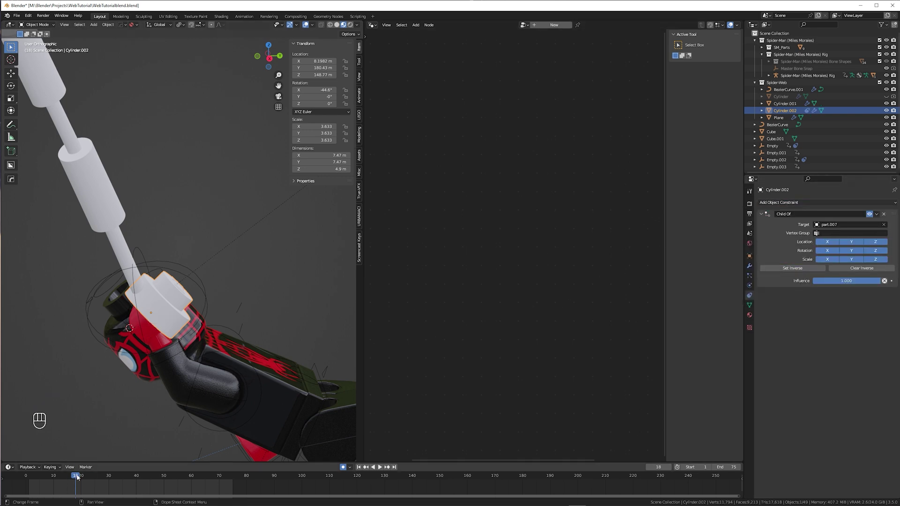
Scrub the animation forward from frame 18 to check how the attached stud follows the hand
scroll(109, 406, "down", 3)
middle_click_drag(110, 405, 193, 385, "shift")
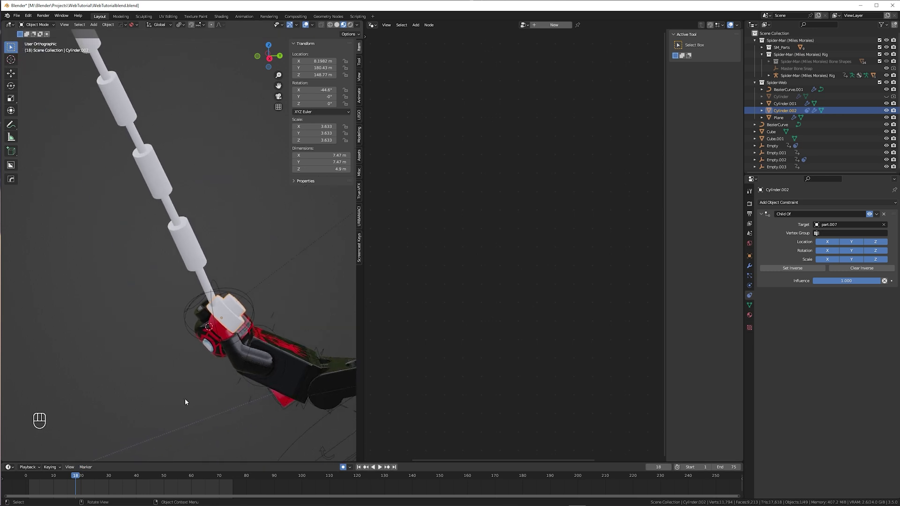
scroll(223, 355, "up", 2)
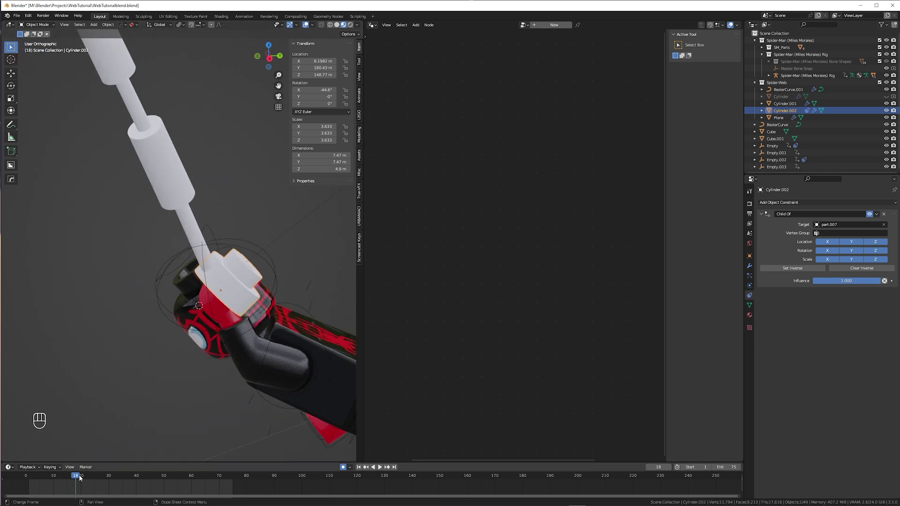
scroll(223, 356, "down", 3)
middle_click_drag(223, 356, 4, 414)
left_click_drag(76, 479, 87, 480)
left_click_drag(87, 480, 93, 480)
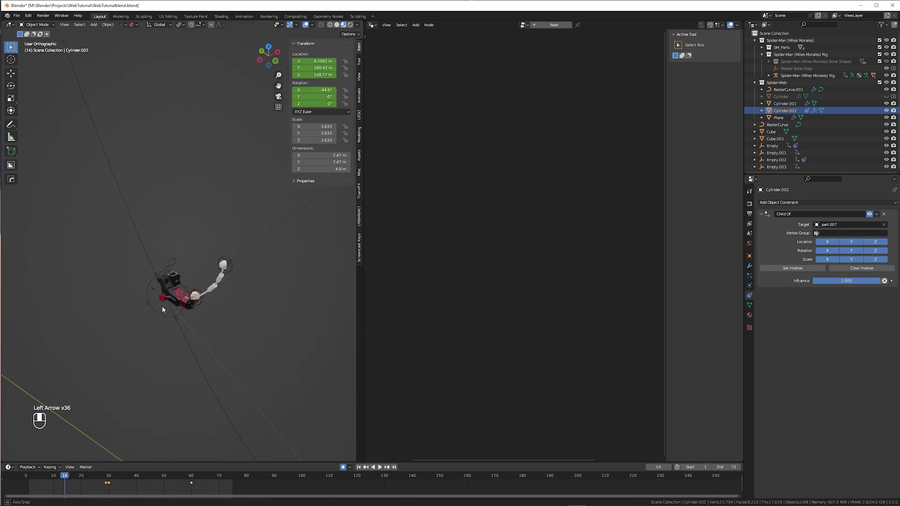
Examine the hand stud and the extending web around frames 14 and 15 from several angles
scroll(162, 305, "up", 6)
middle_click_drag(162, 306, 112, 303)
left_click(67, 477)
scroll(113, 379, "down", 4)
middle_click_drag(112, 383, 263, 387)
scroll(216, 340, "down", 6)
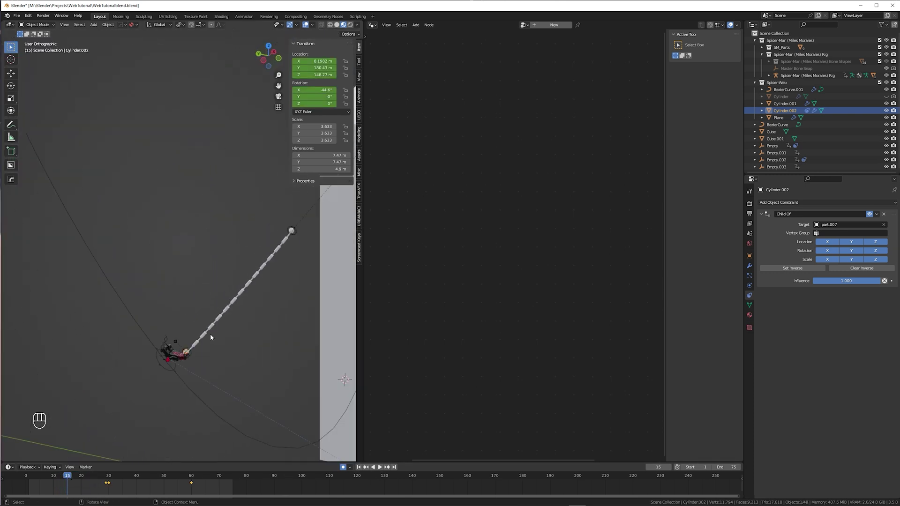
middle_click_drag(216, 339, 207, 325)
Scrub on to about frame 27 and play the swing to review the stud's motion through frame 64
left_click_drag(72, 475, 85, 480)
scroll(298, 387, "up", 4)
middle_click_drag(324, 412, 136, 319, "shift")
scroll(159, 340, "up", 3)
left_click_drag(92, 476, 100, 475)
scroll(137, 356, "down", 5)
middle_click_drag(138, 357, 137, 349)
key("shift+space")
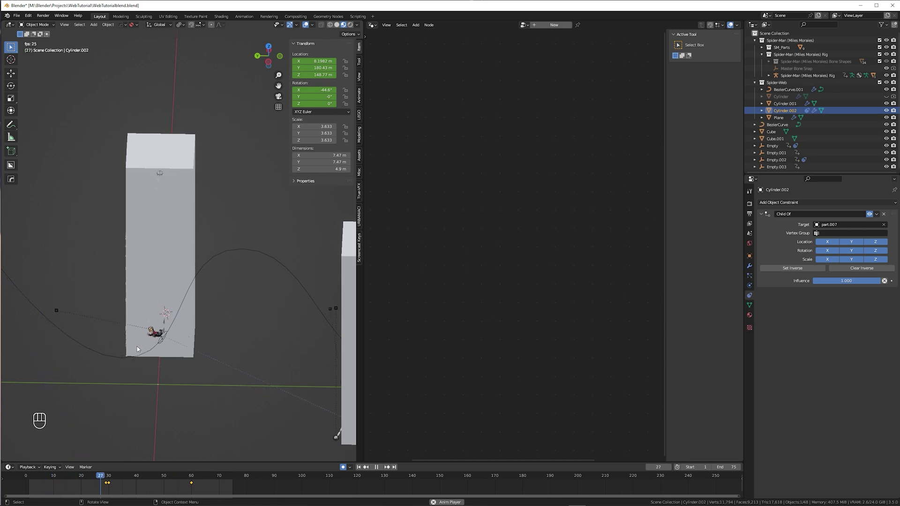
key("shift+space")
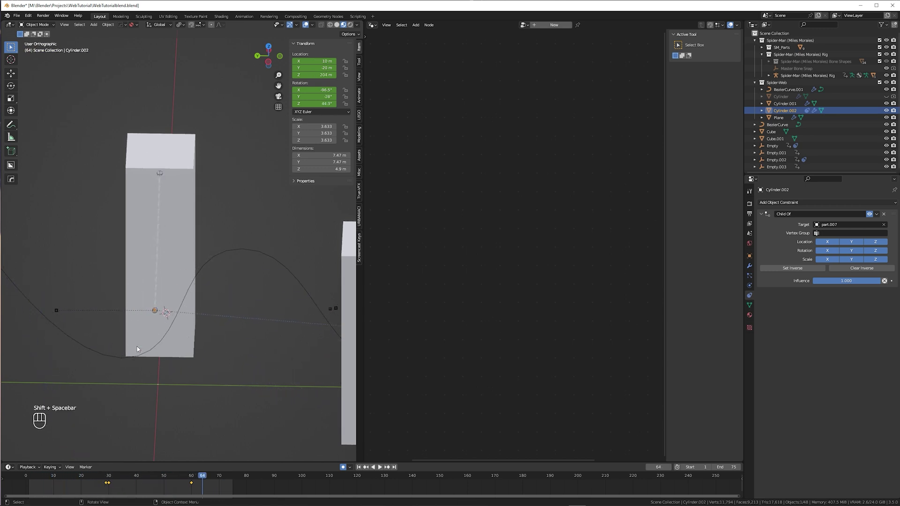